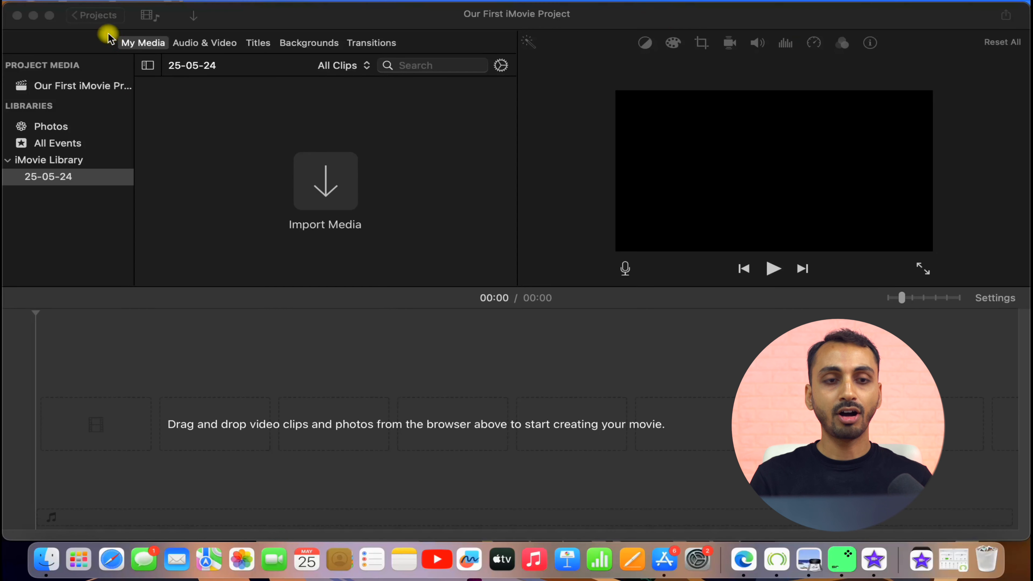
drag(108, 36, 421, 56)
mouse_move(618, 33)
mouse_down()
mouse_move(699, 51)
mouse_move(903, 57)
mouse_up()
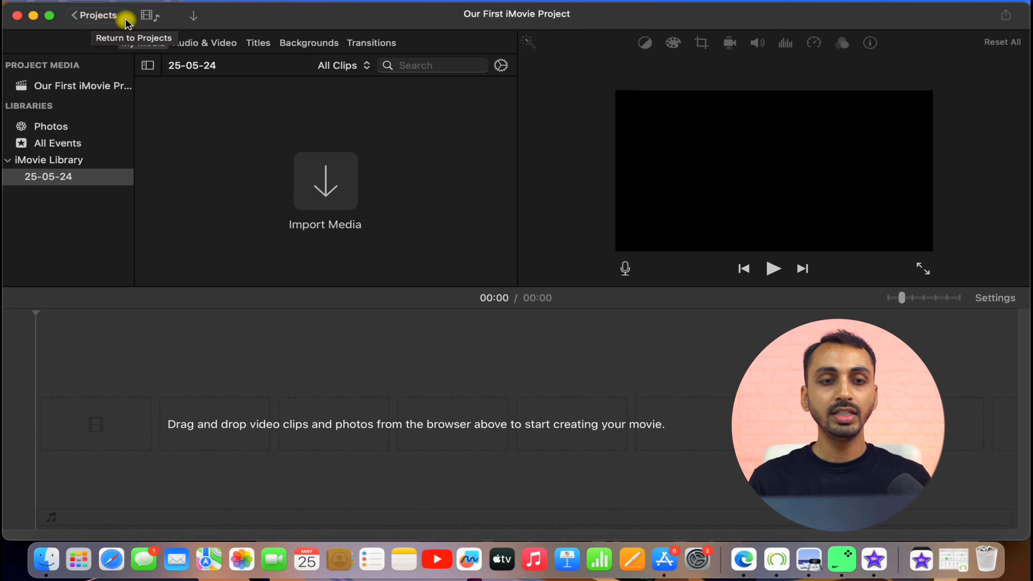
- Hide the media browser and bring it back
click(144, 21)
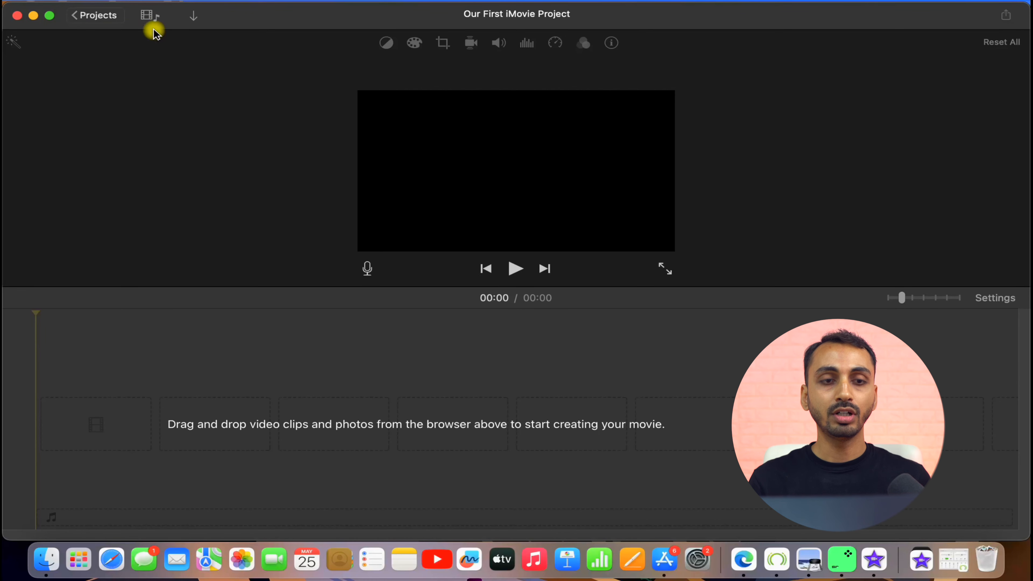
click(149, 20)
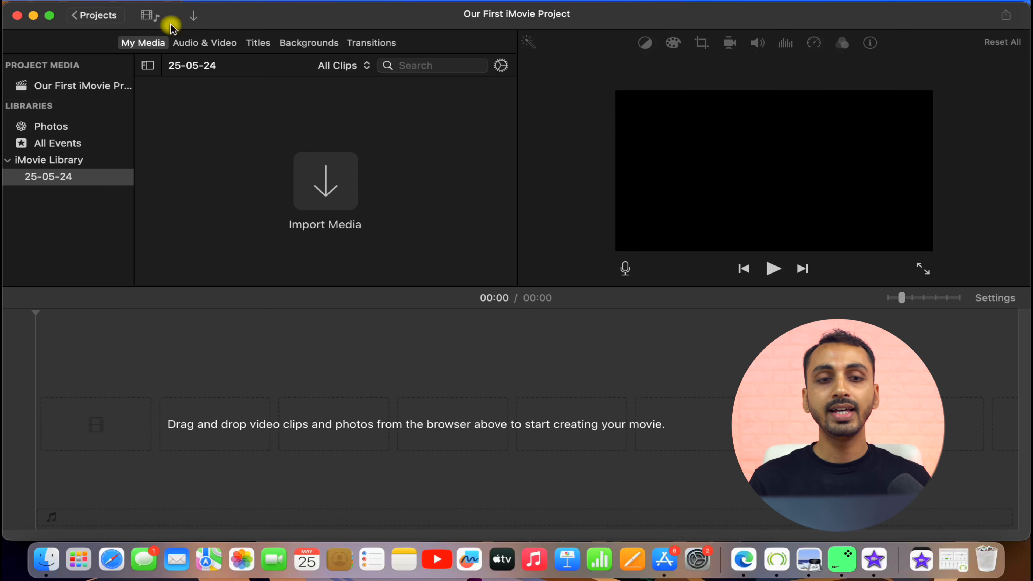
- Open the media import window and allow access to the files in the Desktop folder
click(191, 17)
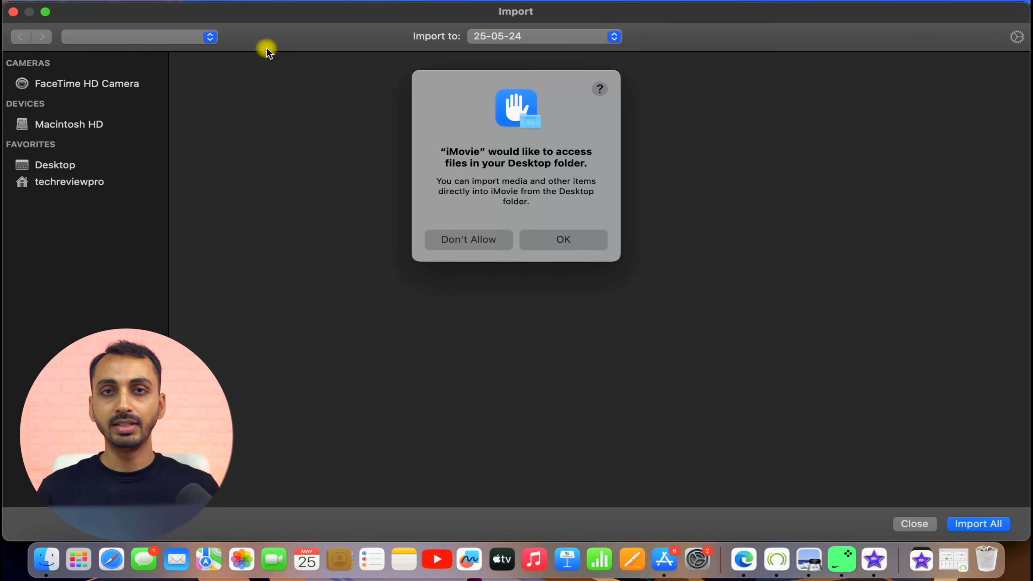
click(555, 241)
- Build up a selection of consecutive Desktop movie files, starting with 852368-hd_1280_720_24fps.mp4
click(284, 308)
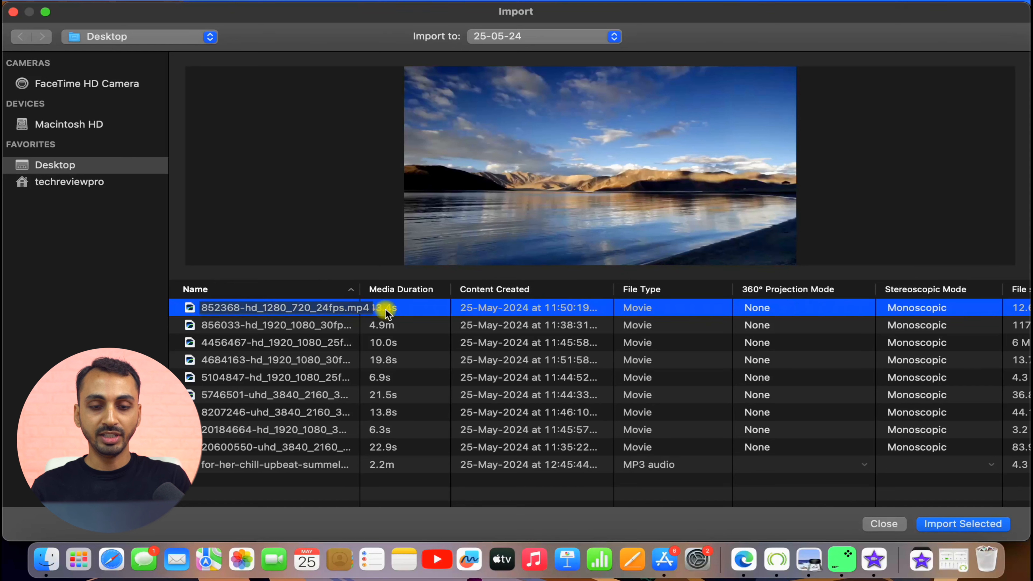
shift+click(328, 332)
shift+click(328, 346)
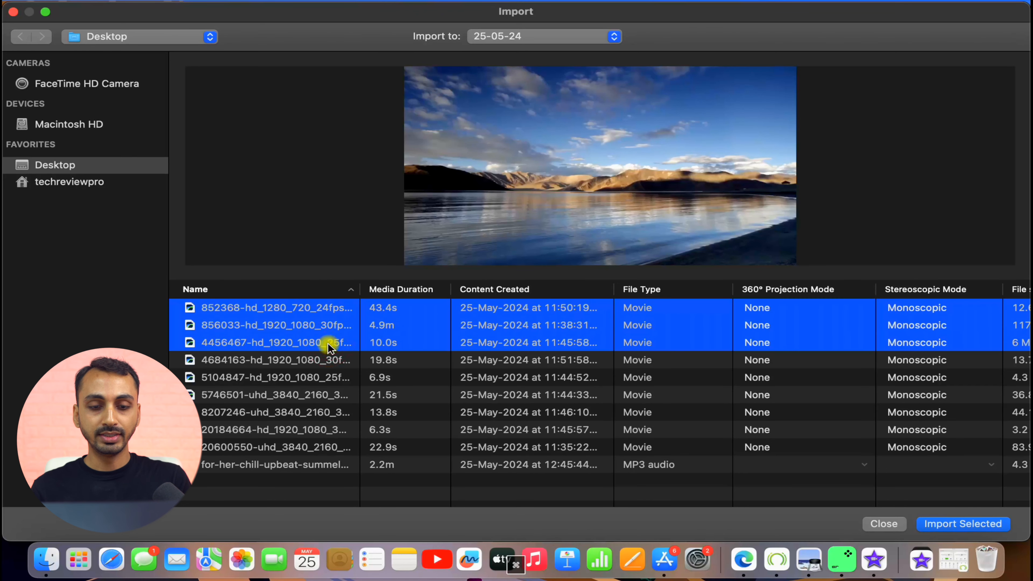
super+click(329, 360)
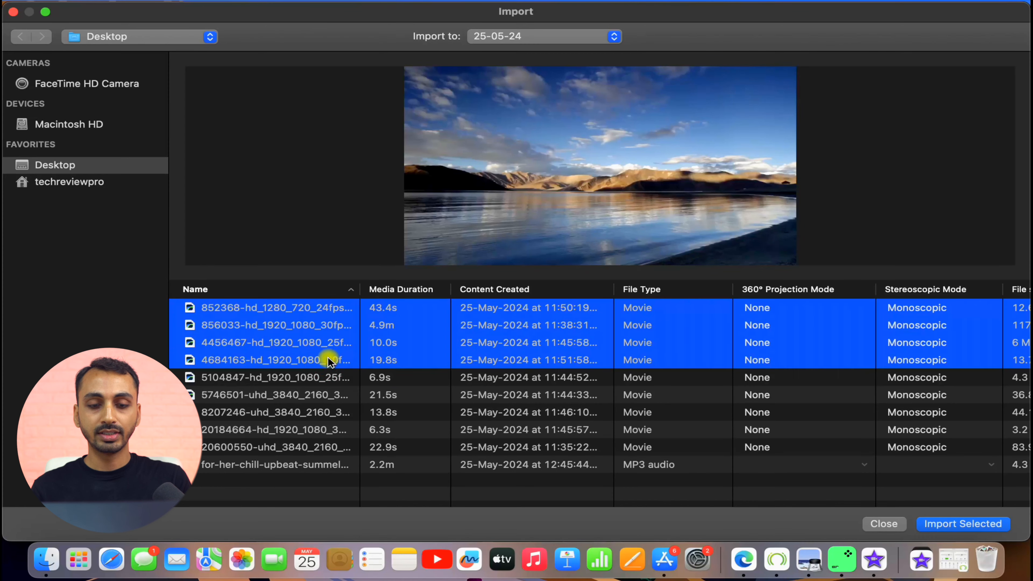
click(327, 378)
- Select the range from the 852368 movie to the 8207246 movie and all Desktop files, closing the import window without importing
click(300, 309)
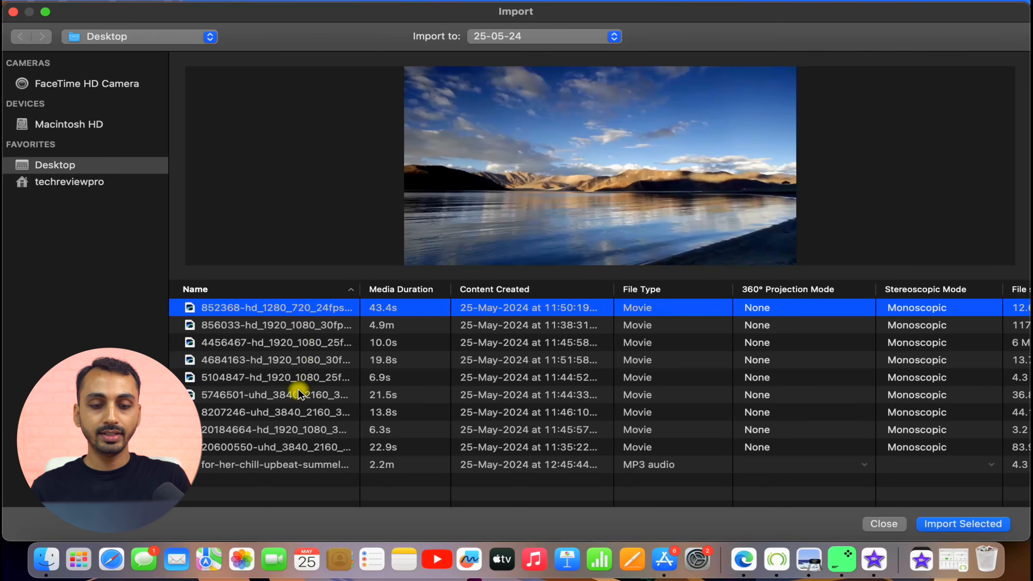
shift+click(297, 412)
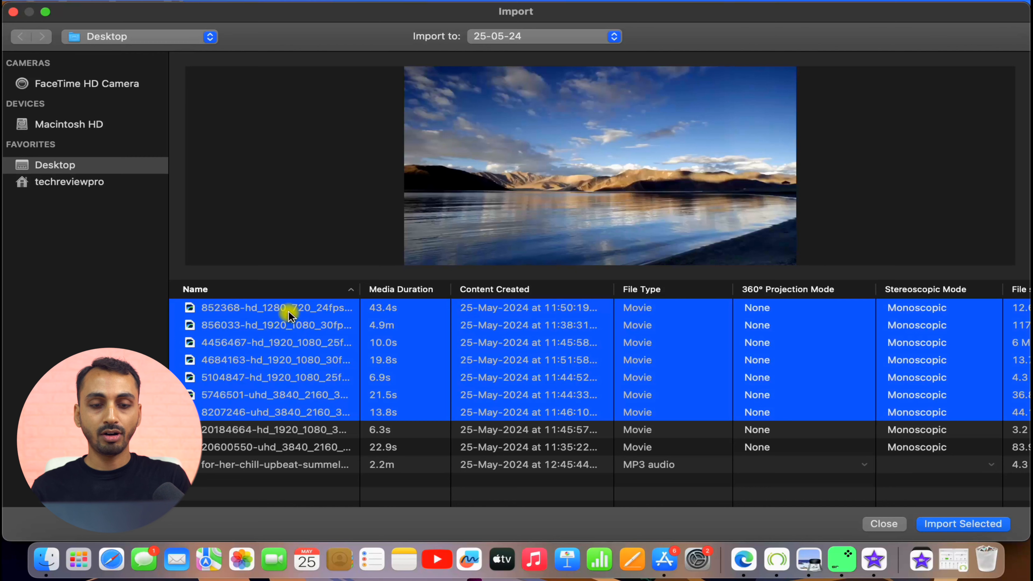
click(298, 443)
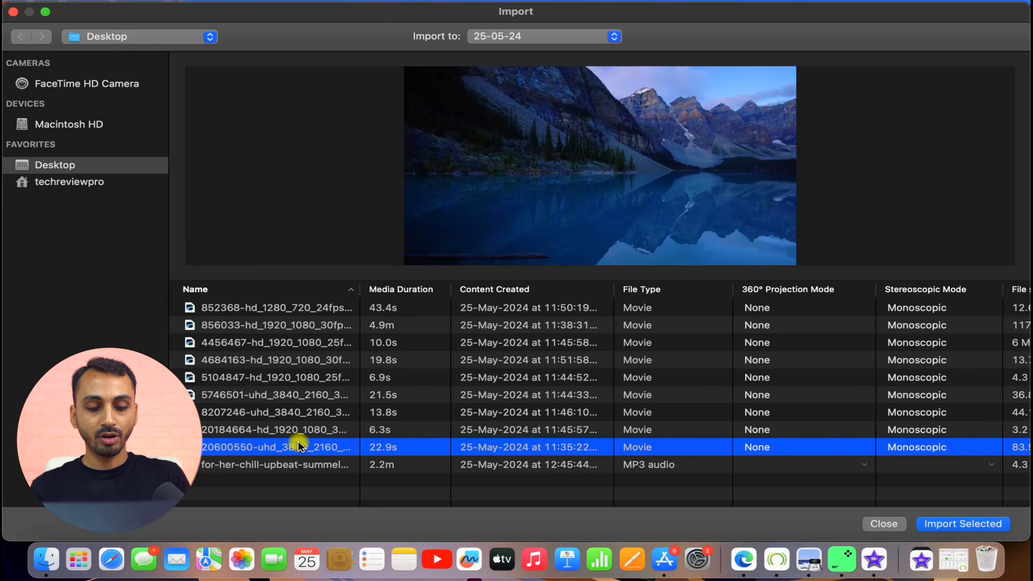
key(super+a)
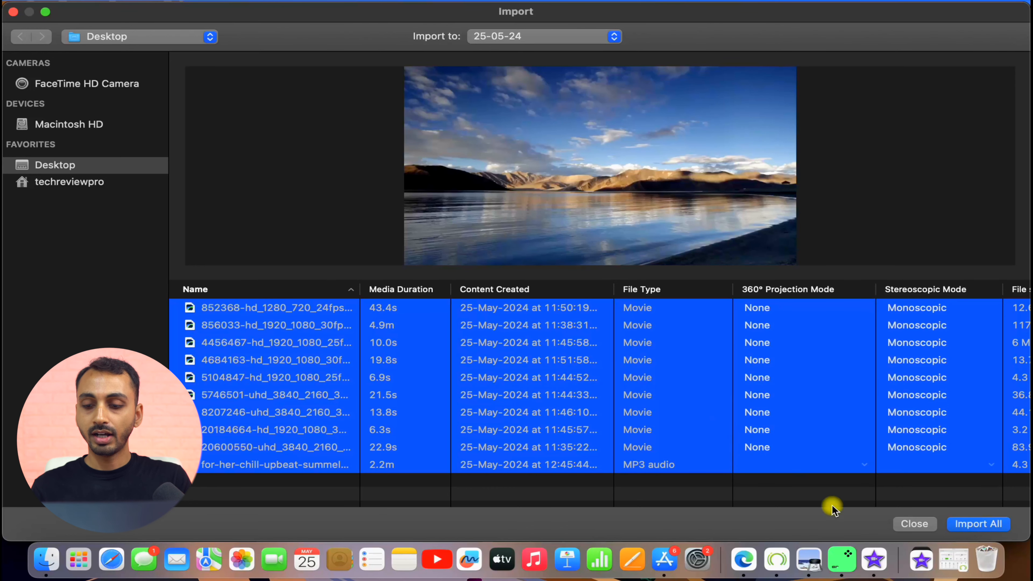
click(905, 524)
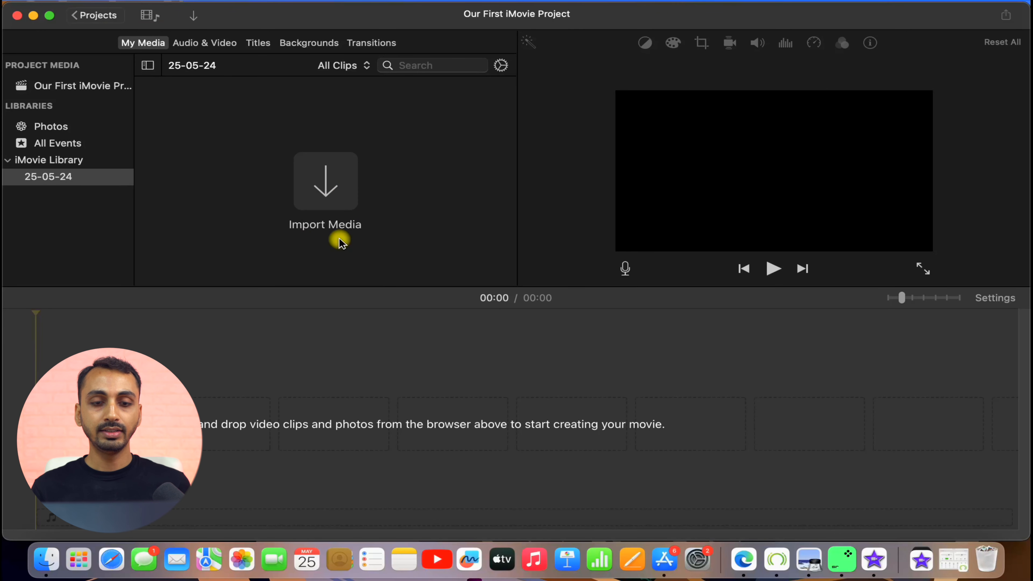
- Reopen the media import window, select all files in the Desktop folder, and close it without importing
click(326, 202)
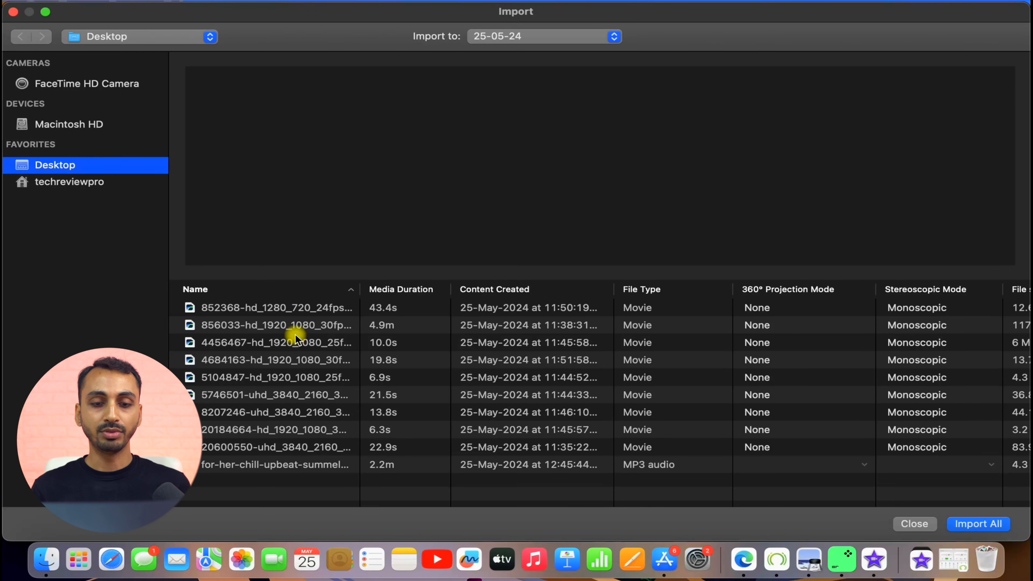
click(277, 315)
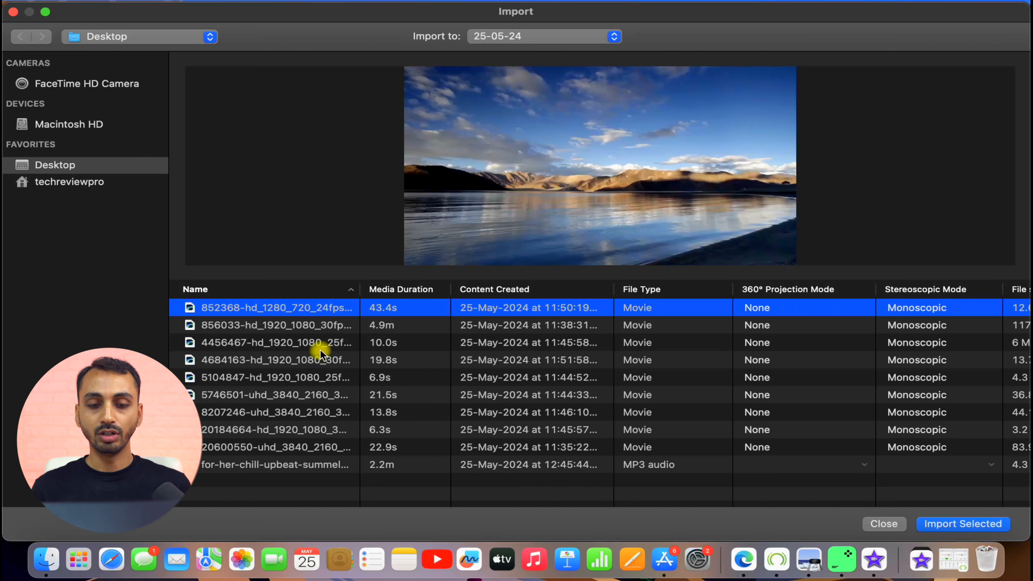
click(299, 320)
key(super+a)
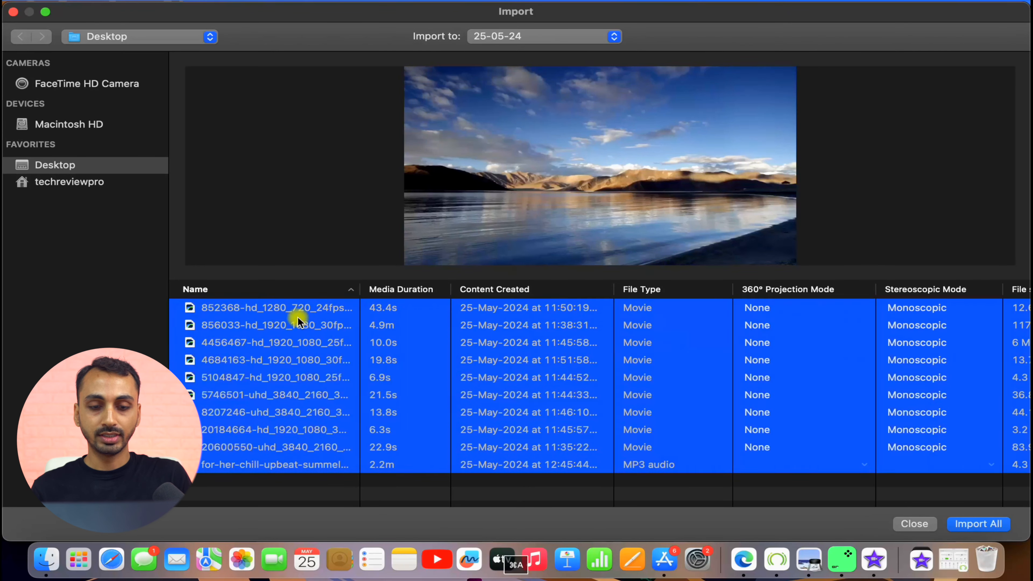
click(901, 526)
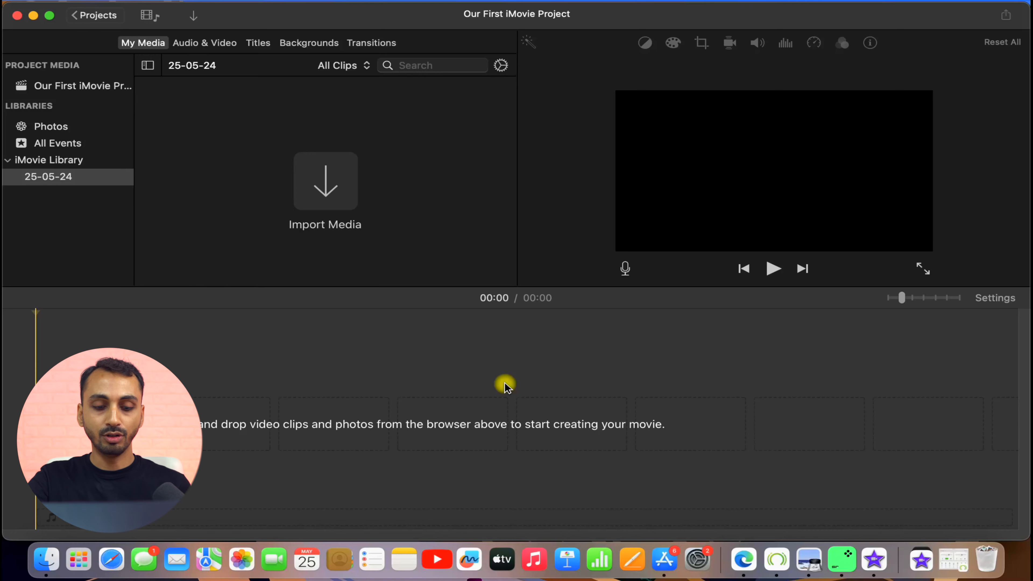
- Open the import window again, select the 852368 movie, and close it without importing
key(super+i)
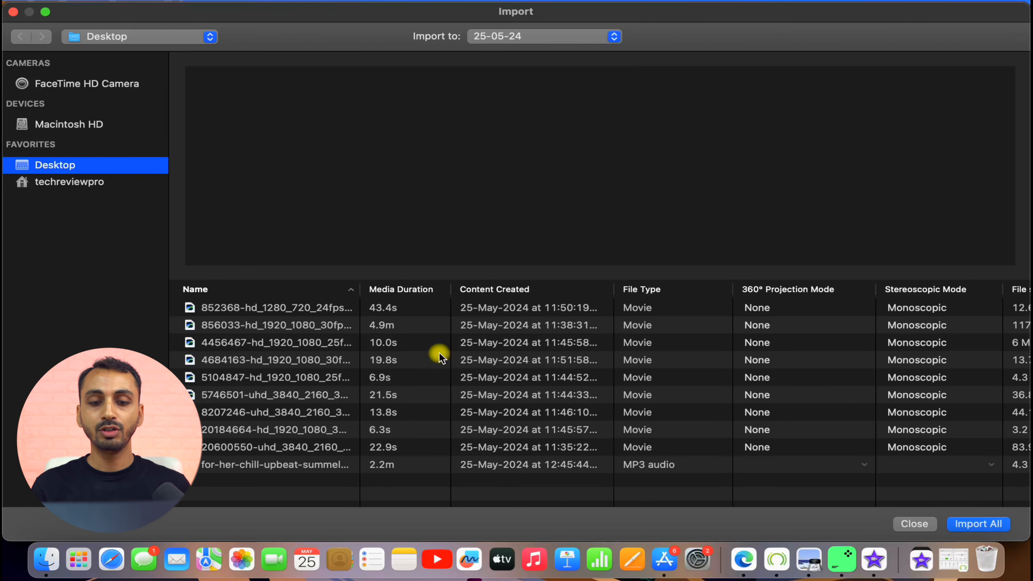
click(415, 323)
click(415, 306)
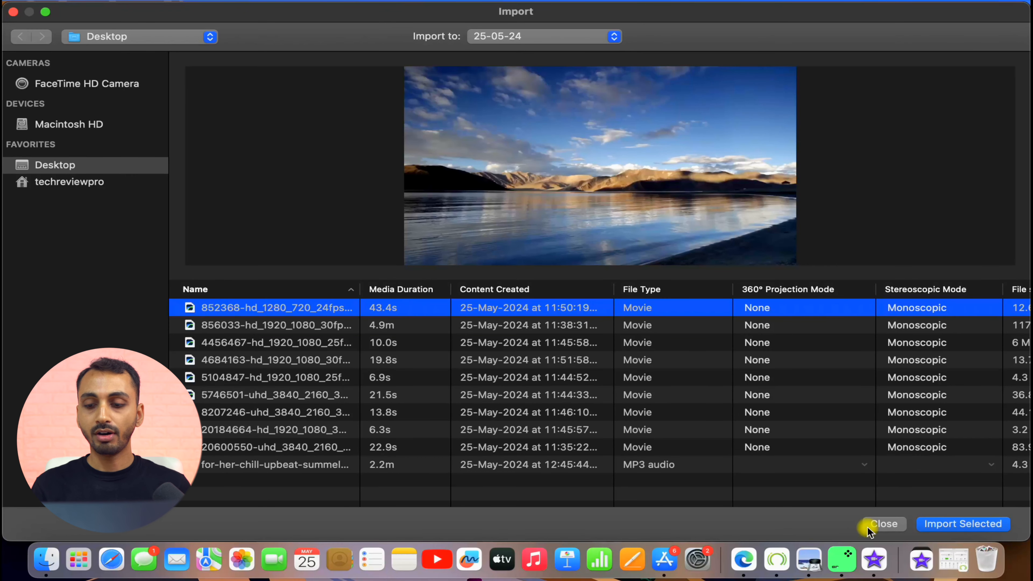
click(883, 524)
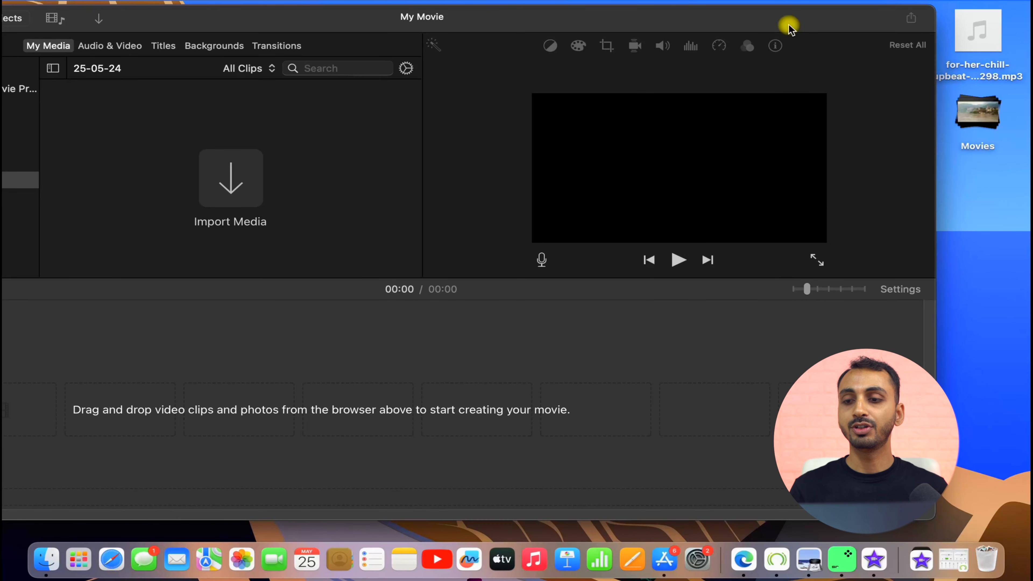
- Expand the desktop's Movies stack and add its clips to the timeline in the order 4684163, 8207246, 852368, 20600550
click(978, 118)
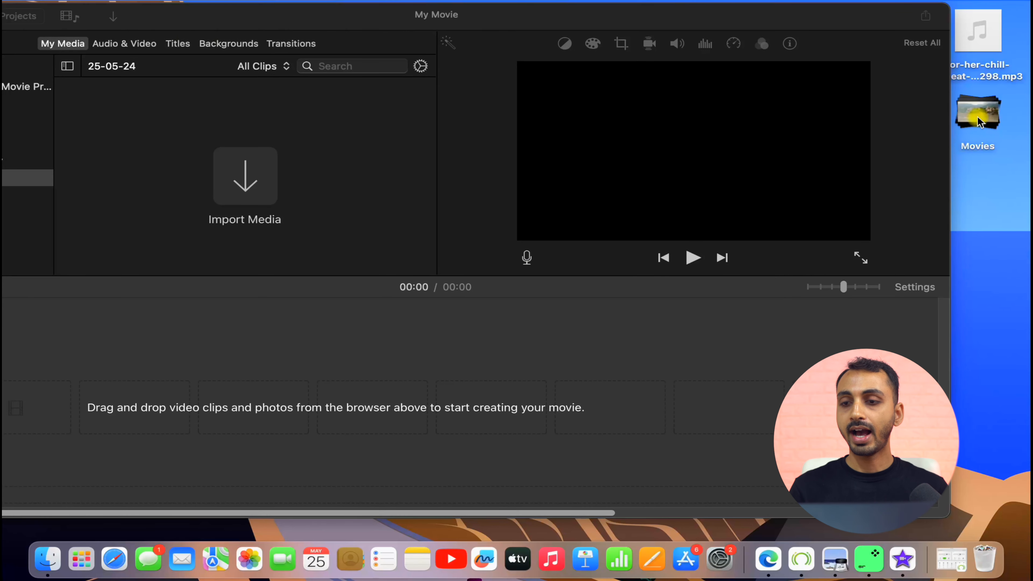
mouse_move(968, 196)
drag(967, 197, 4, 428)
drag(968, 291, 514, 416)
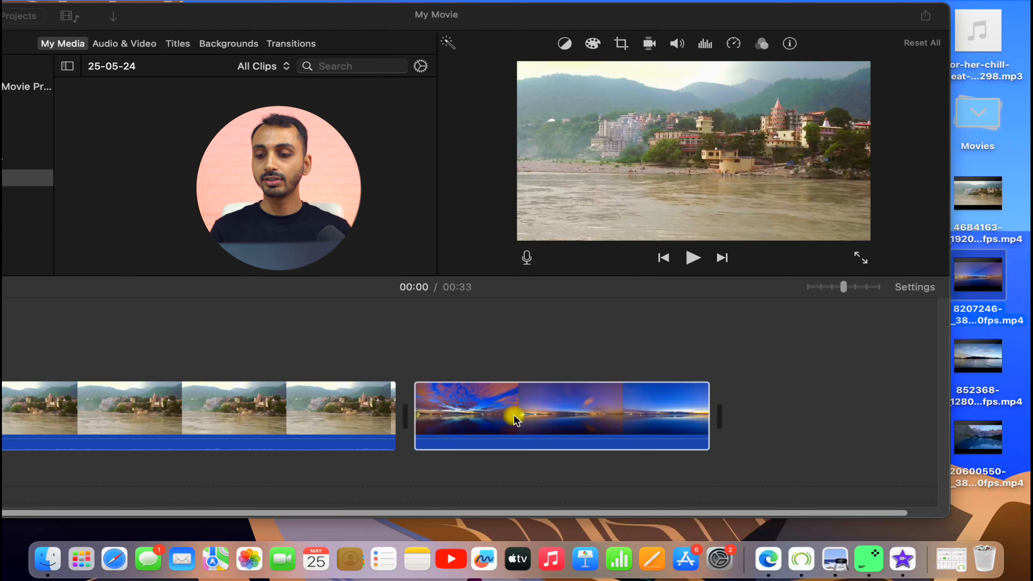
mouse_move(958, 342)
drag(958, 341, 752, 422)
scroll(754, 427, right, 10)
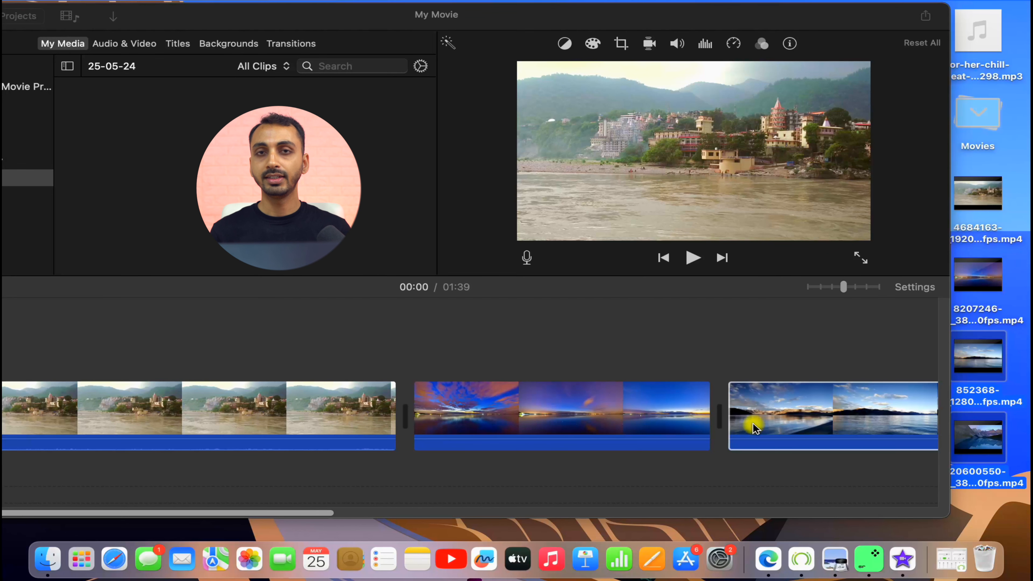
- Add the for-her-chill-upbeat MP3 from the desktop as background music beneath the video clips
drag(966, 41, 92, 493)
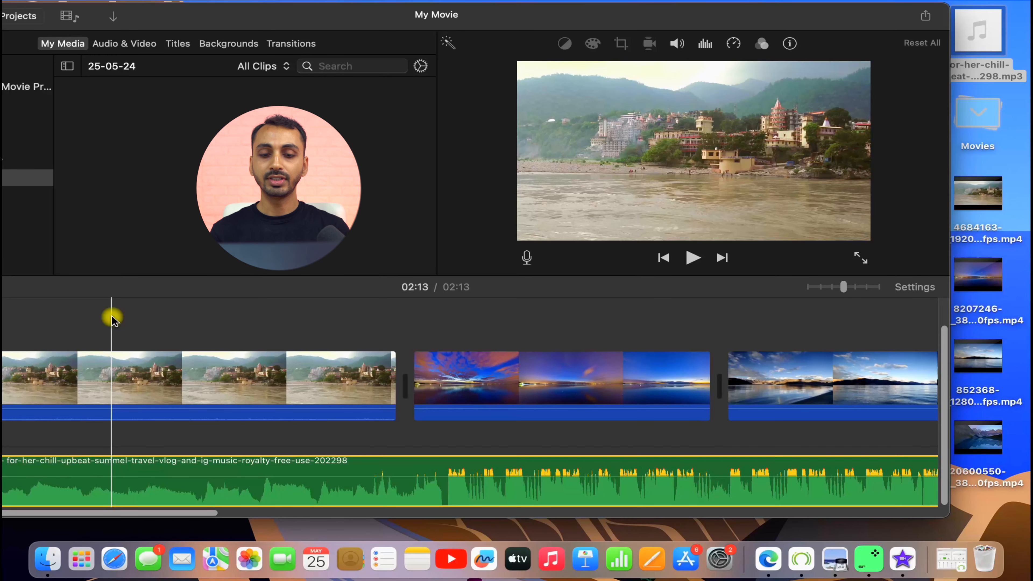
scroll(112, 319, right, 10)
scroll(112, 319, left, 10)
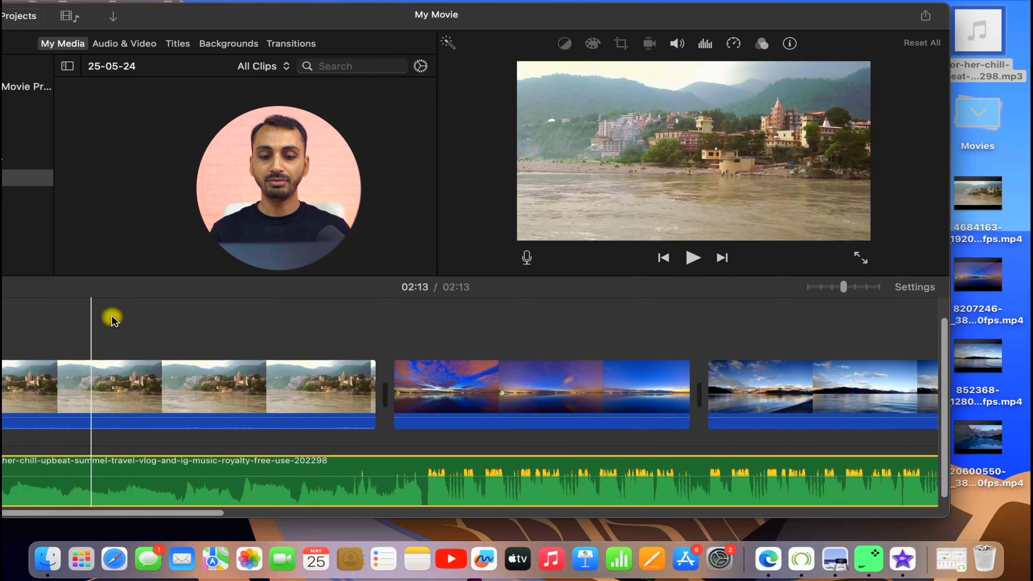
scroll(112, 320, left, 2)
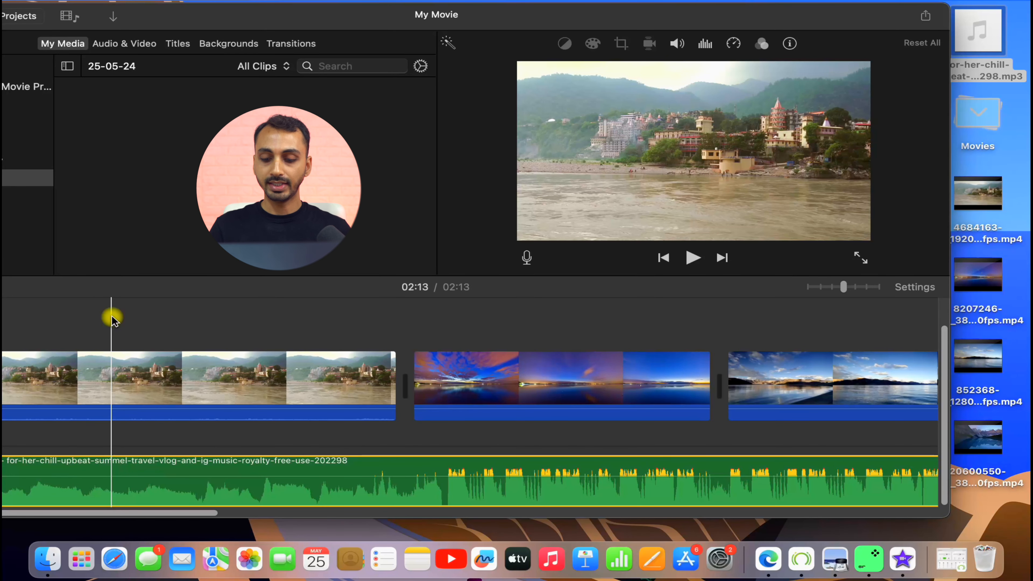
- Zoom the timeline out until the whole movie fits, and zoom back in to inspect the clips
key(super+minus)
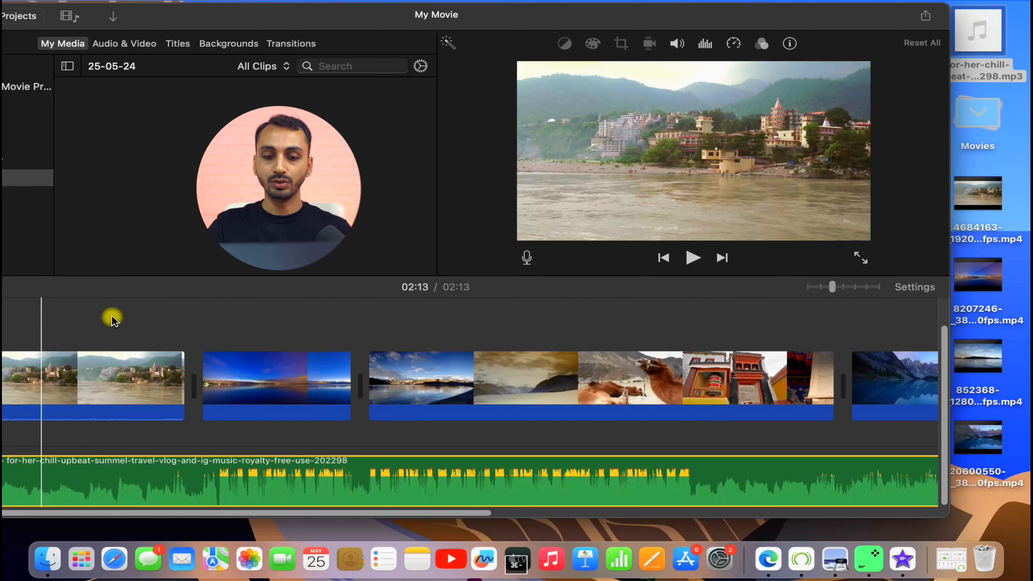
key(super+minus)
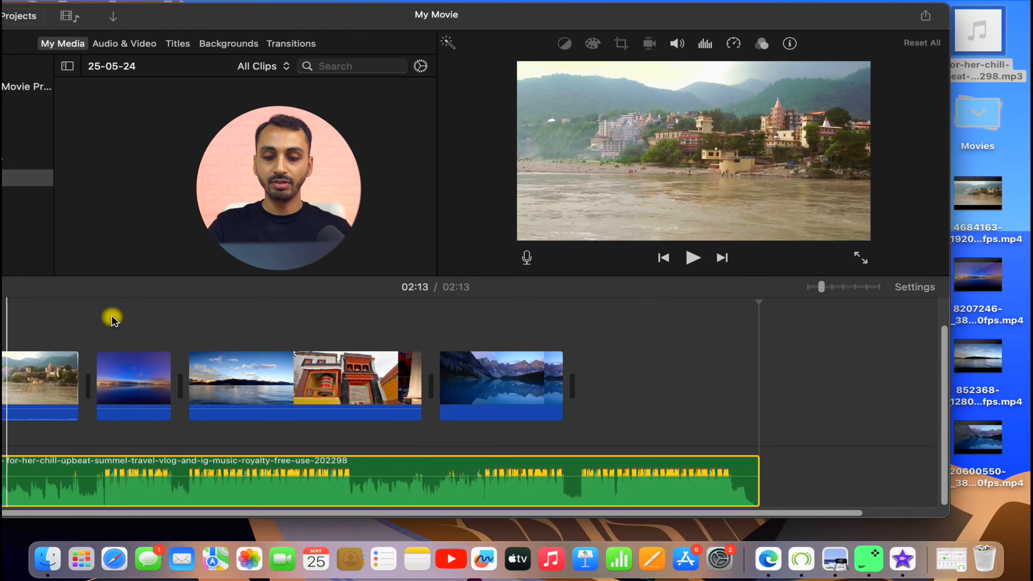
key(super+minus)
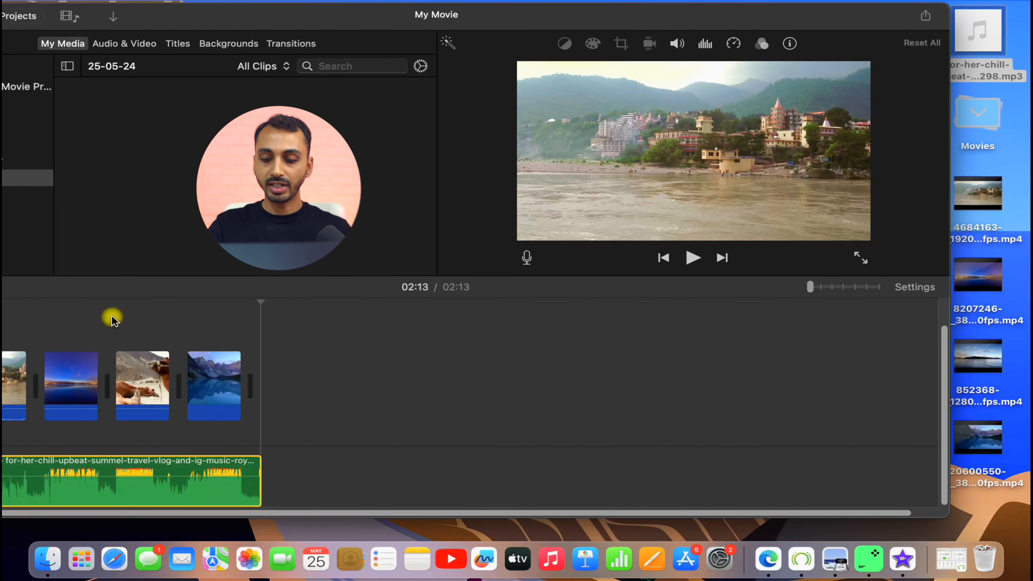
key(super+plus)
key(super+plus)
key(super+plus)
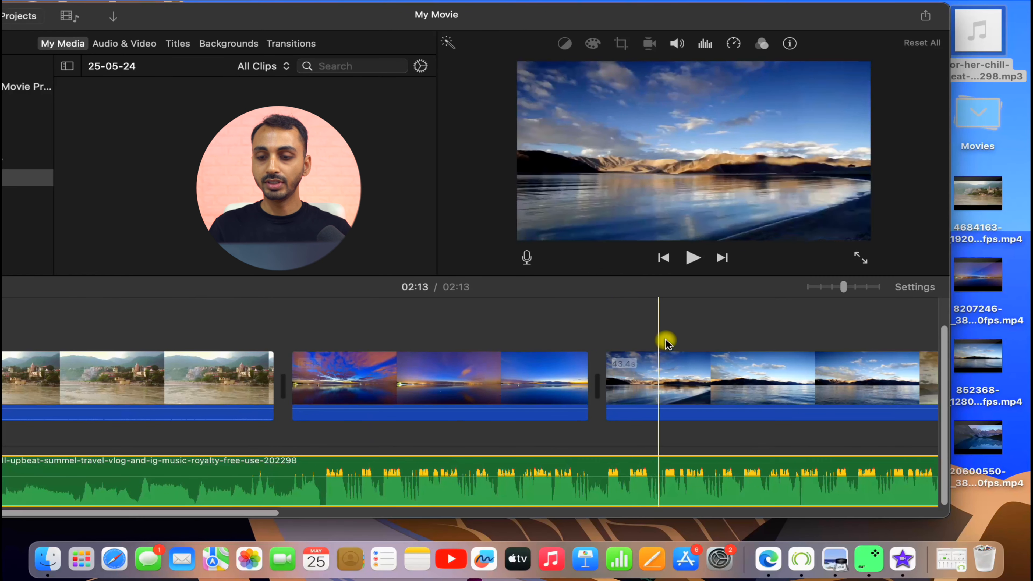
mouse_move(842, 287)
mouse_down()
mouse_move(812, 289)
mouse_move(860, 289)
mouse_up()
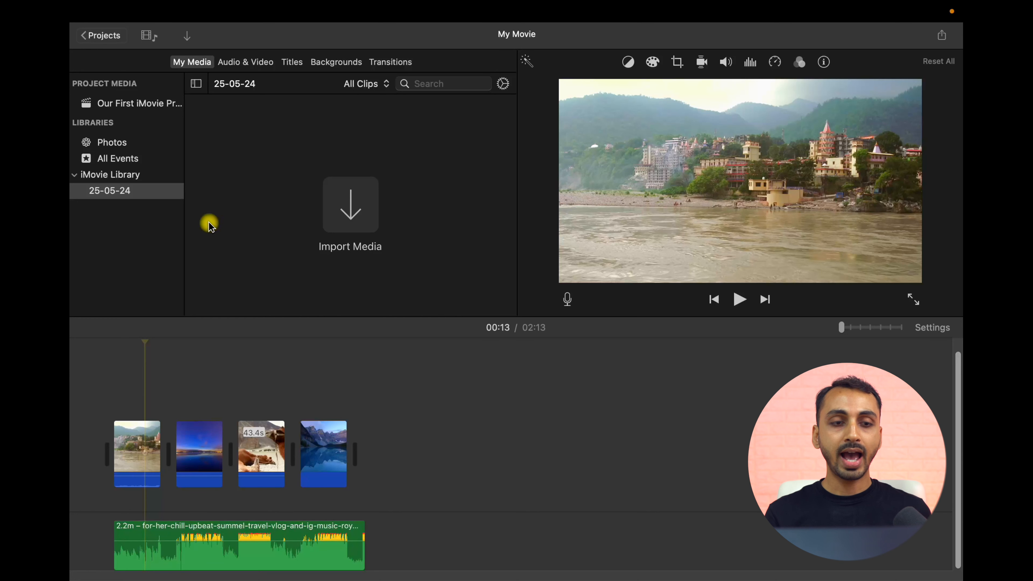
- Open the Photos library as a media source, allow access to all photos, and select the Custom photo widget album
click(122, 143)
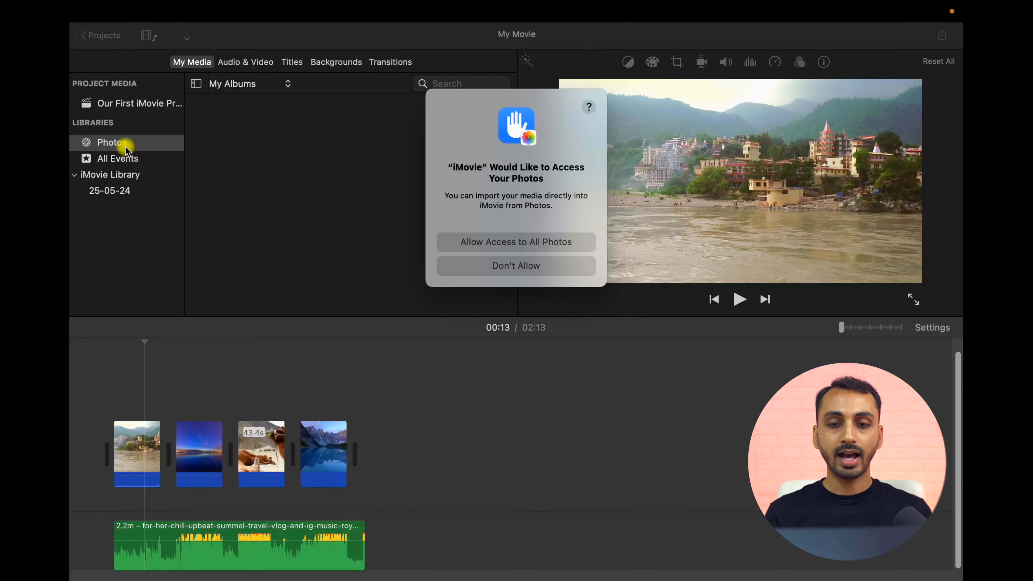
click(498, 242)
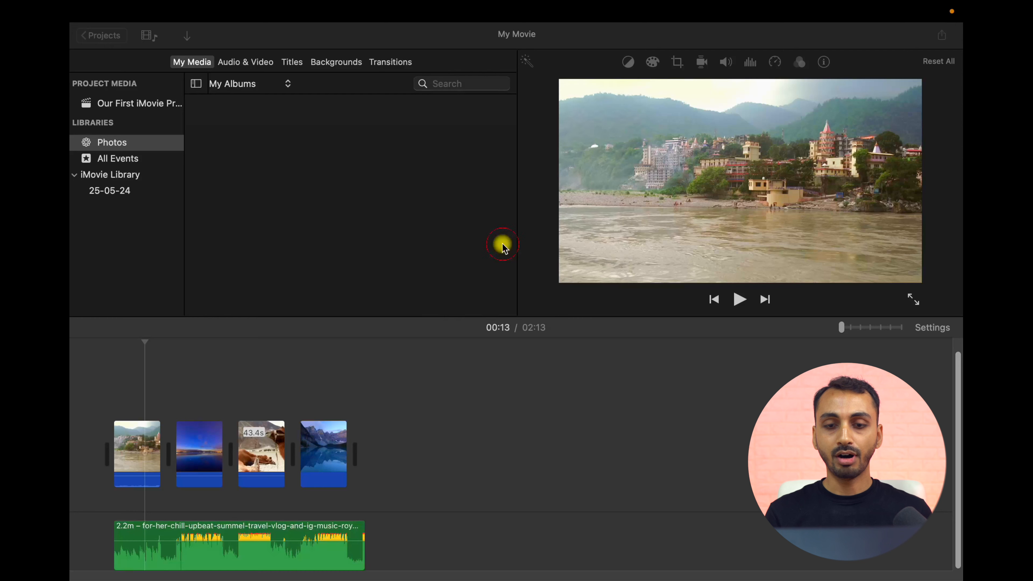
scroll(328, 212, up, 4)
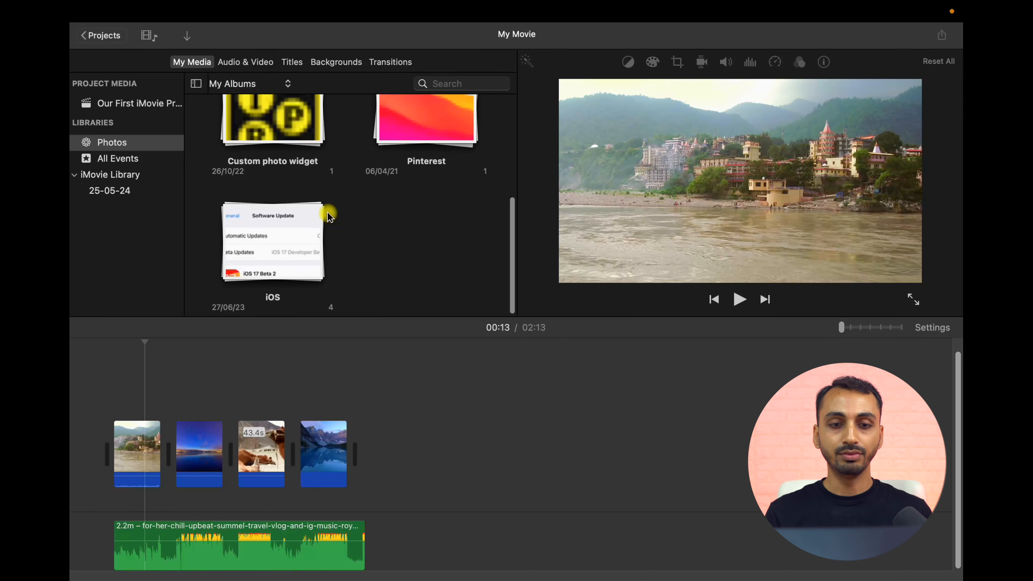
scroll(327, 212, down, 2)
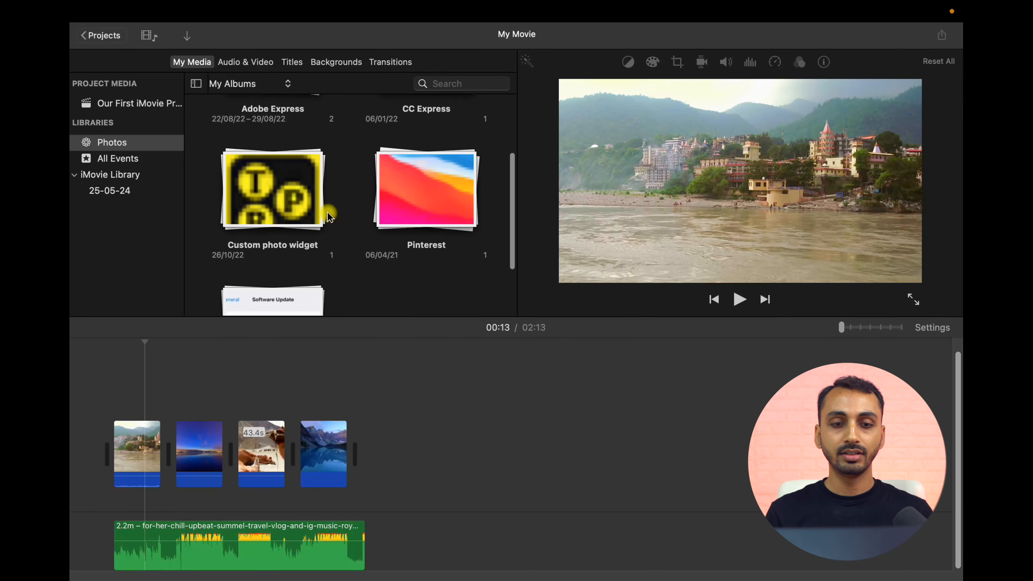
click(288, 163)
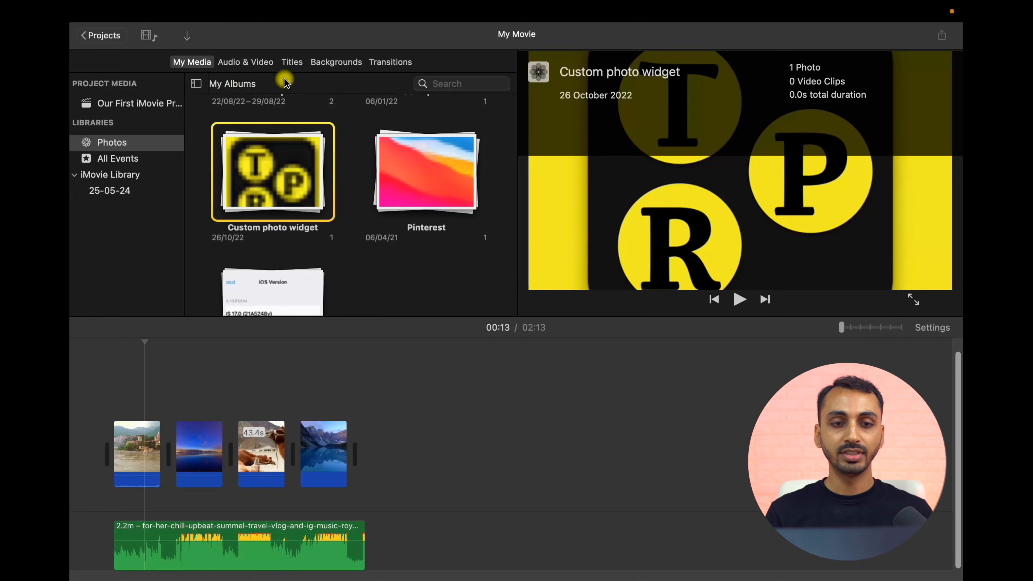
- Show All Photos from the Photos library and select the 14.2s wooden pier video
click(275, 89)
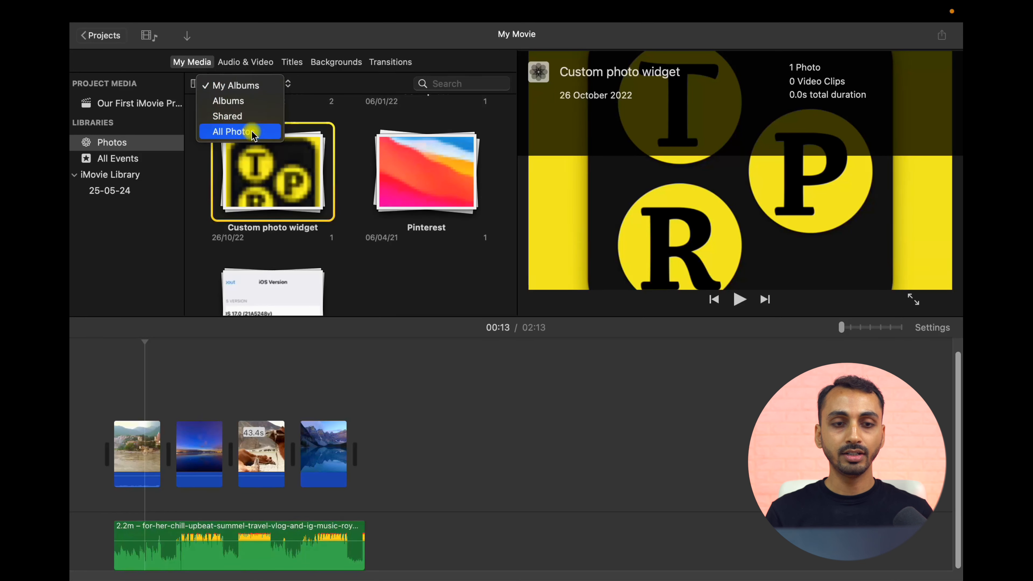
click(261, 131)
scroll(291, 182, down, 3)
scroll(291, 183, down, 5)
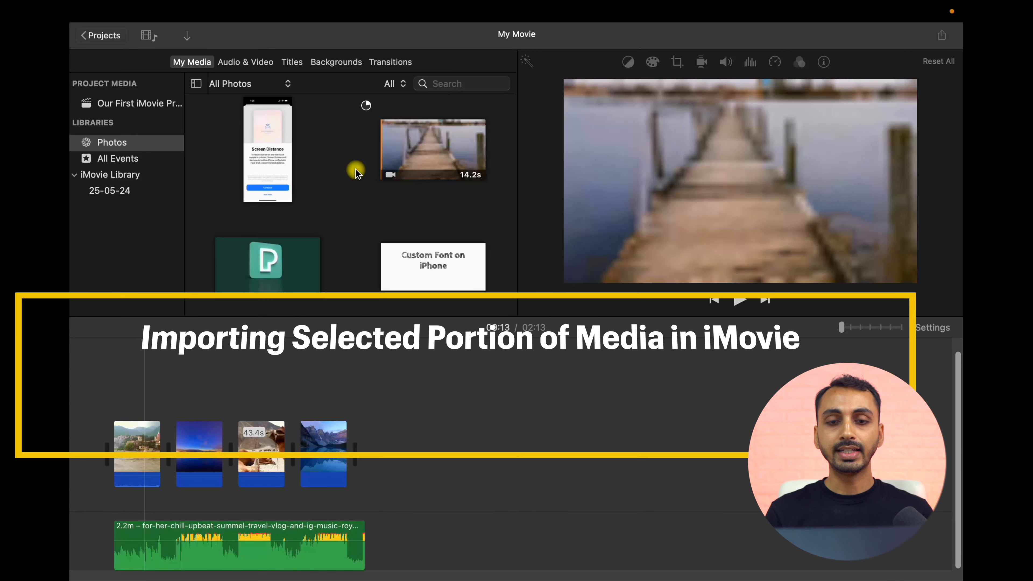
click(444, 159)
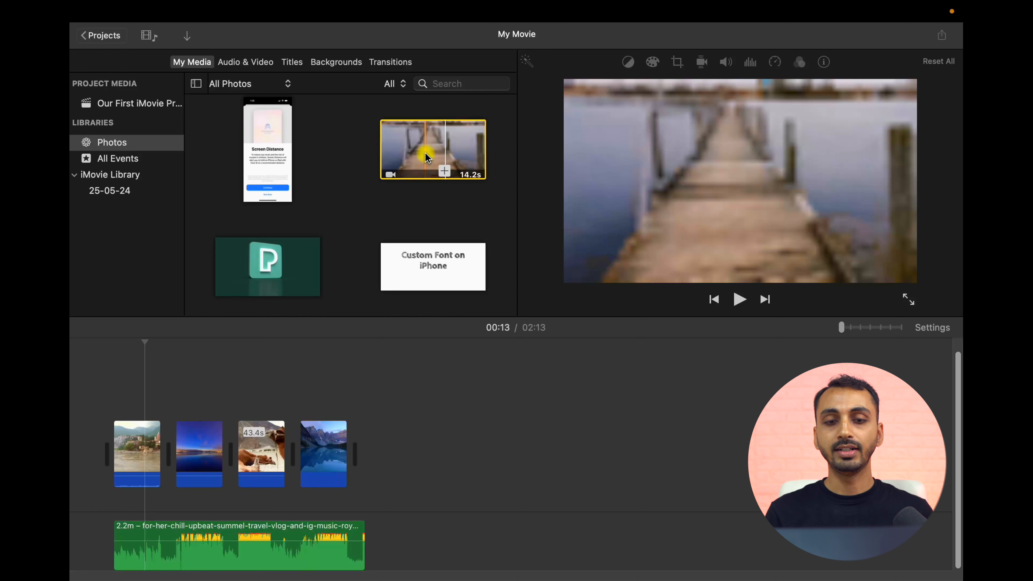
- Mark a start and end point around the middle of the wooden pier video to select only that portion
click(355, 156)
click(430, 145)
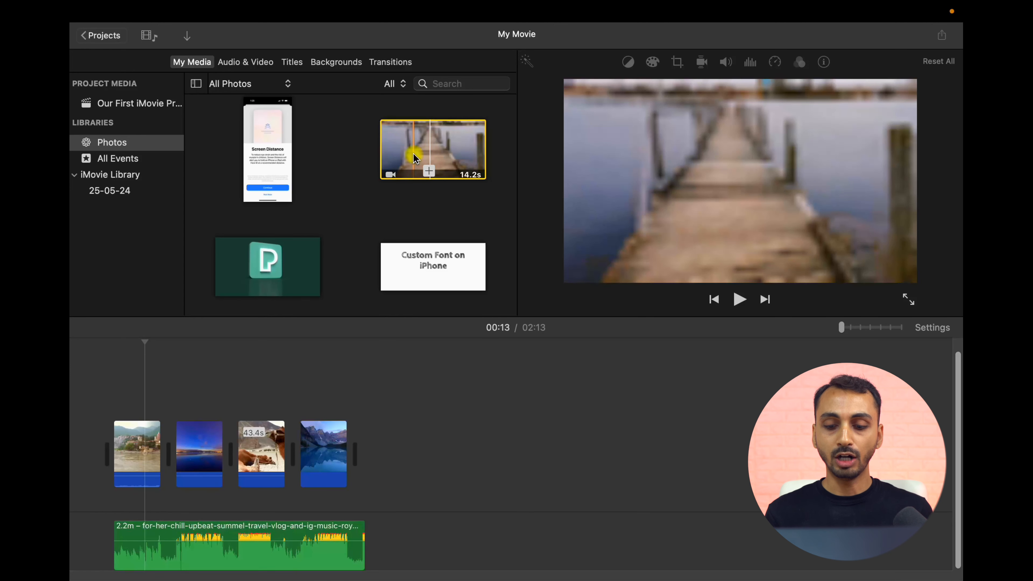
click(414, 157)
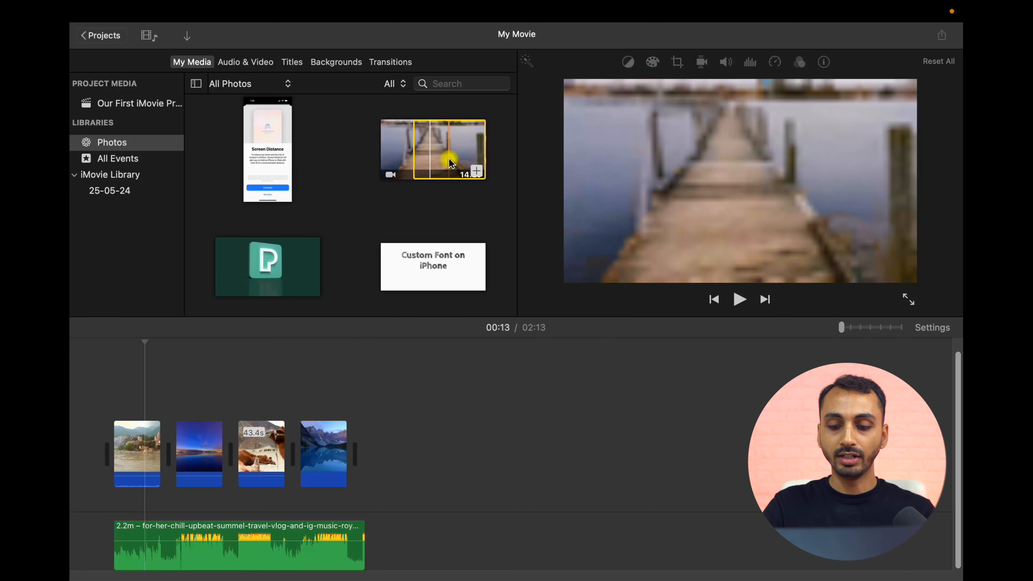
key(o)
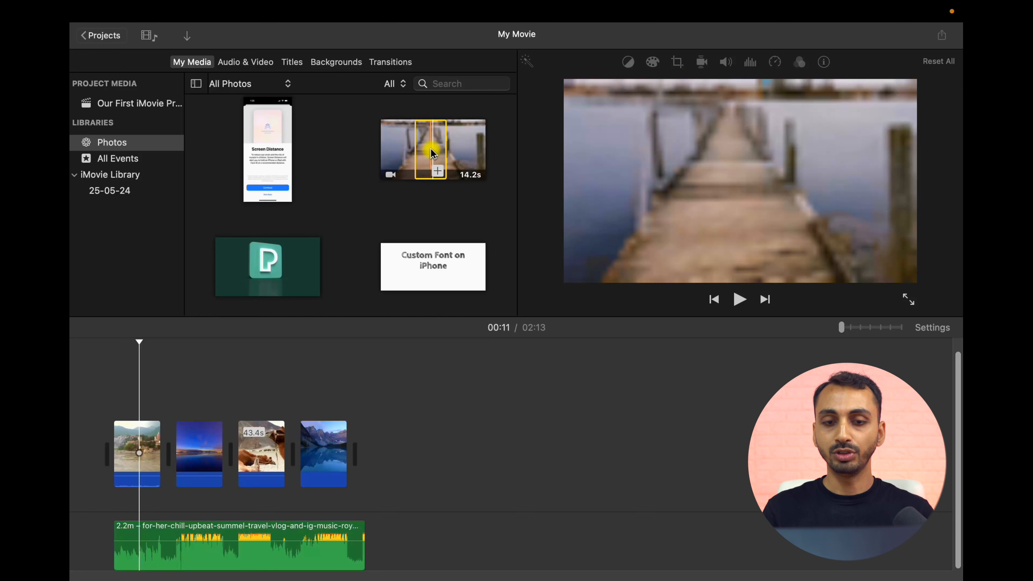
mouse_move(433, 154)
mouse_down()
mouse_move(425, 185)
mouse_move(438, 212)
mouse_move(440, 172)
mouse_up()
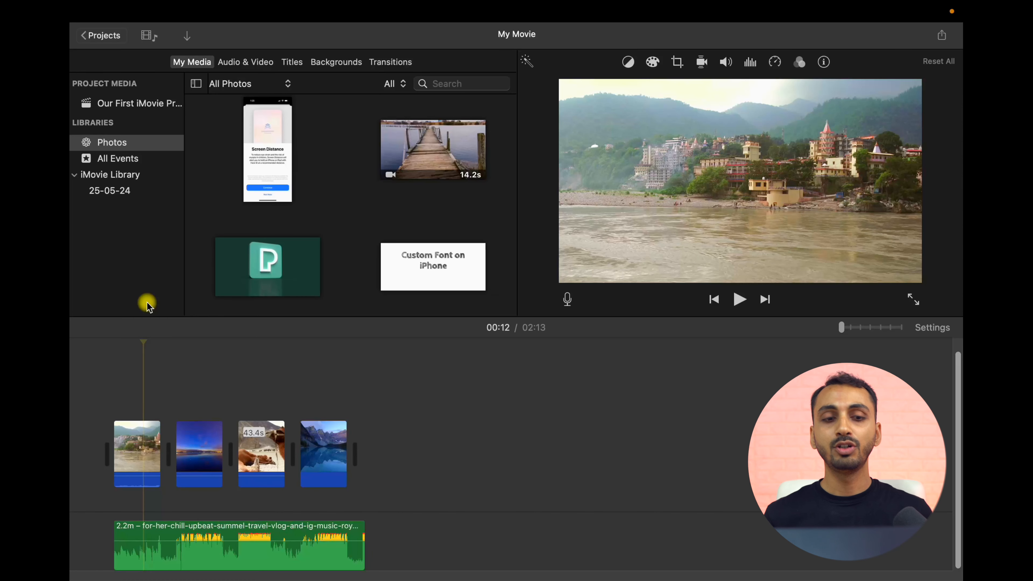
- Check which media the 25-05-24 event and the My Movie project contain
click(112, 195)
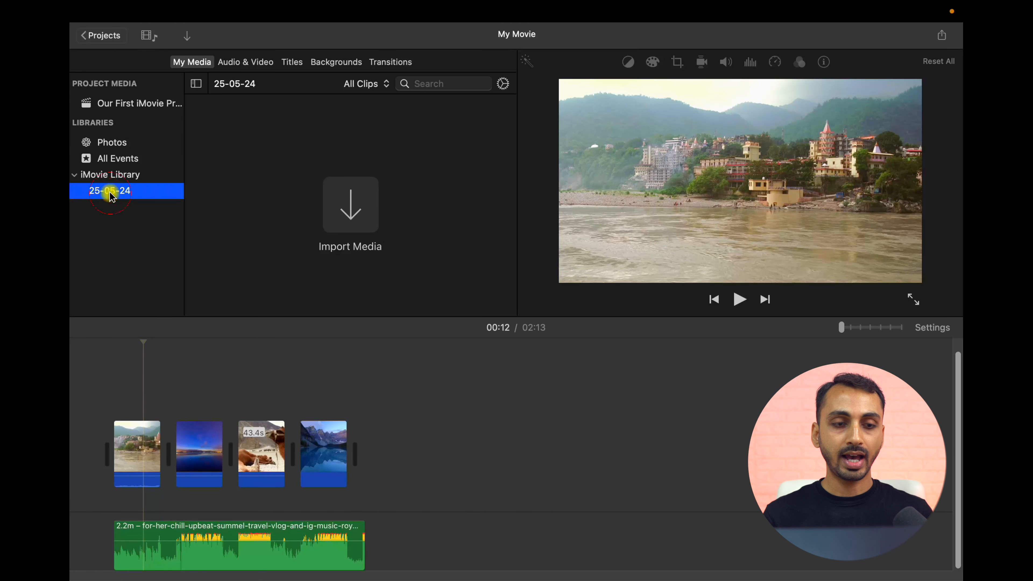
click(115, 105)
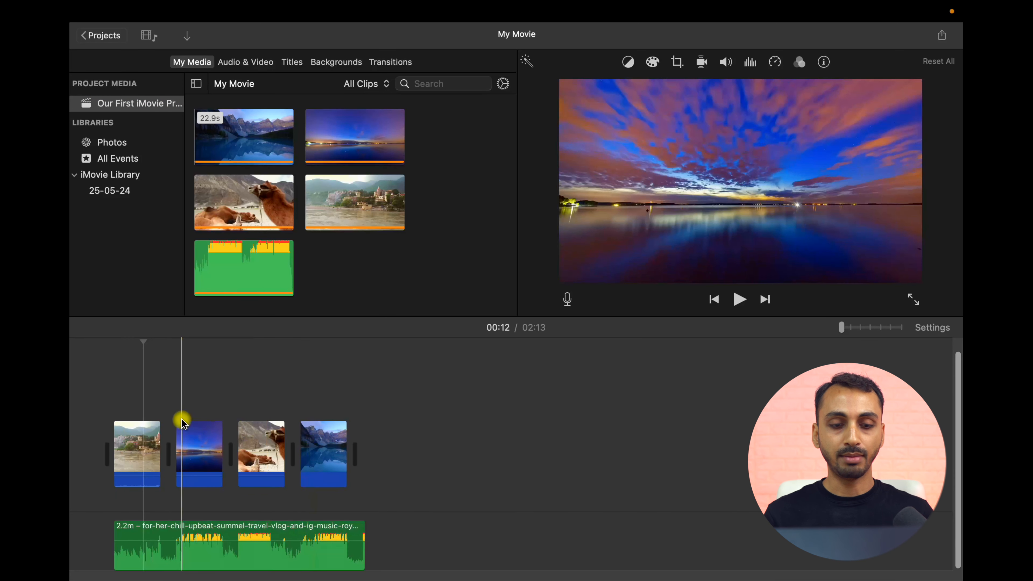
click(328, 273)
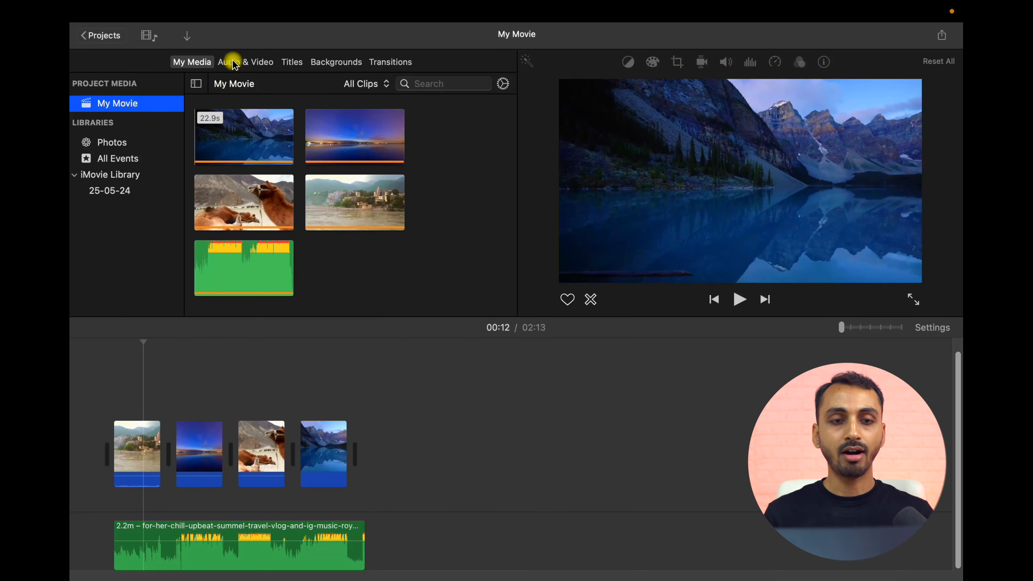
- Try placing the Record Player Scratching sound effect after the background music on the timeline, and delete it again
click(247, 65)
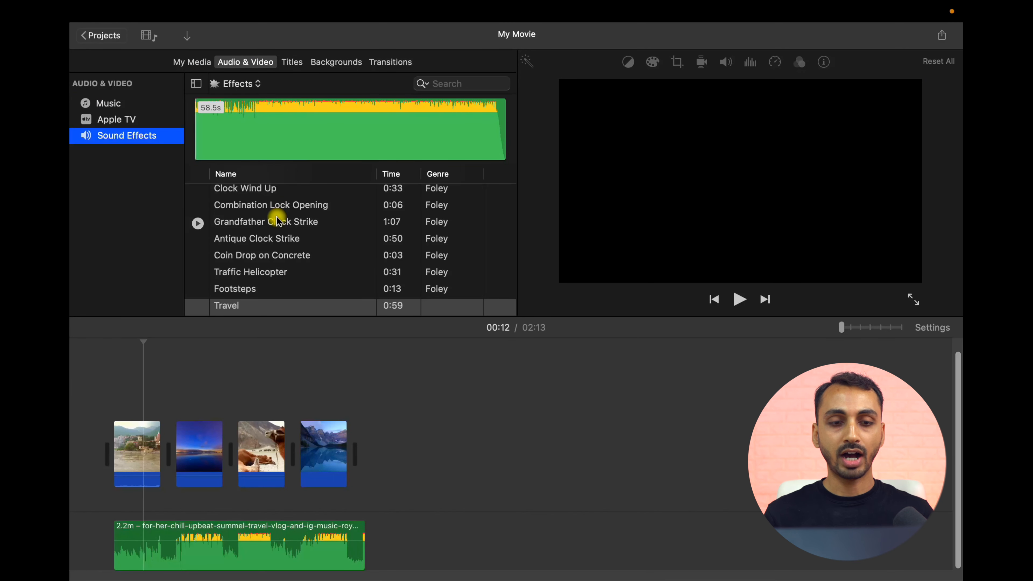
scroll(277, 222, up, 8)
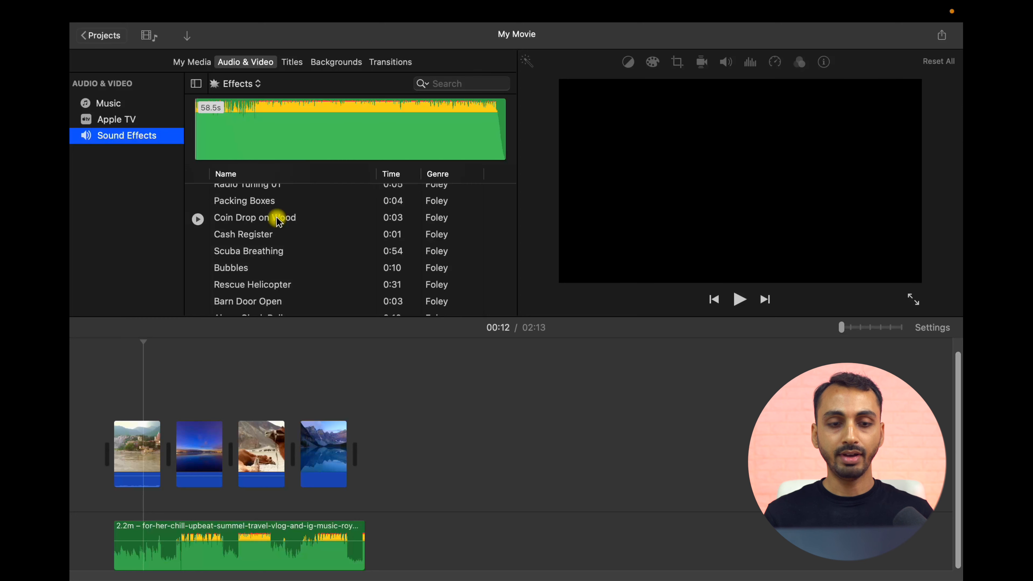
scroll(278, 221, up, 5)
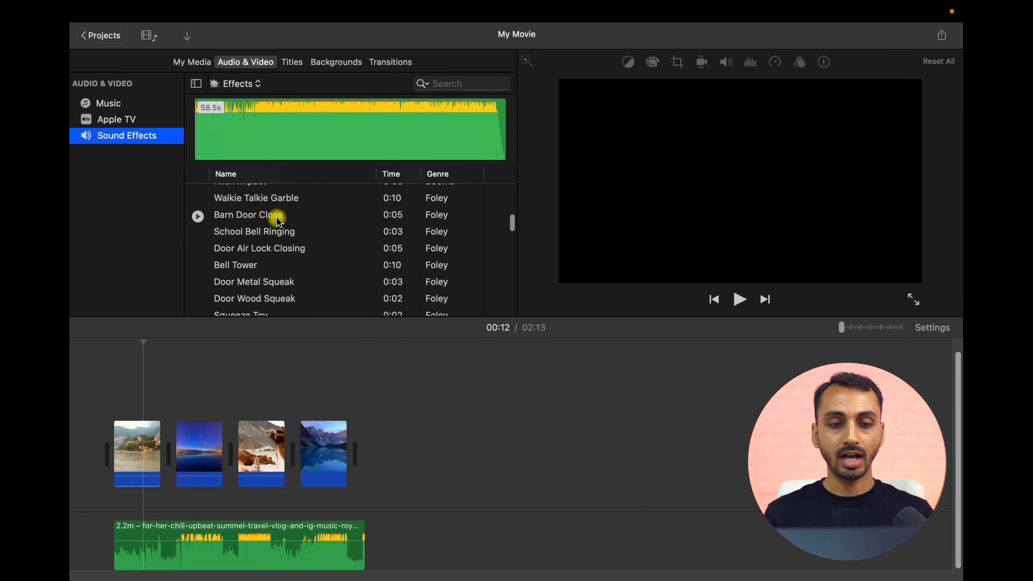
scroll(278, 222, up, 5)
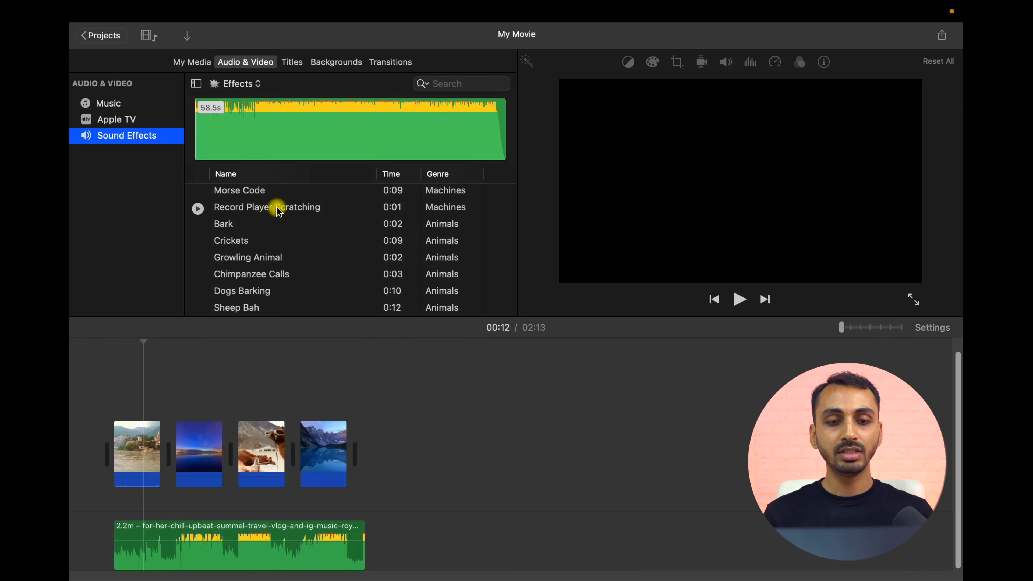
click(278, 208)
drag(278, 211, 385, 551)
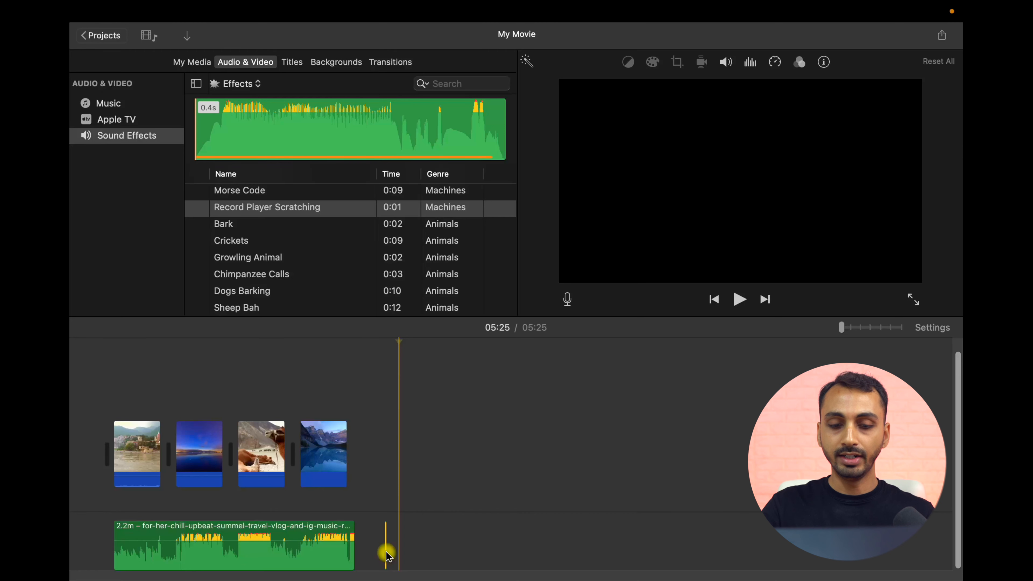
key(Delete)
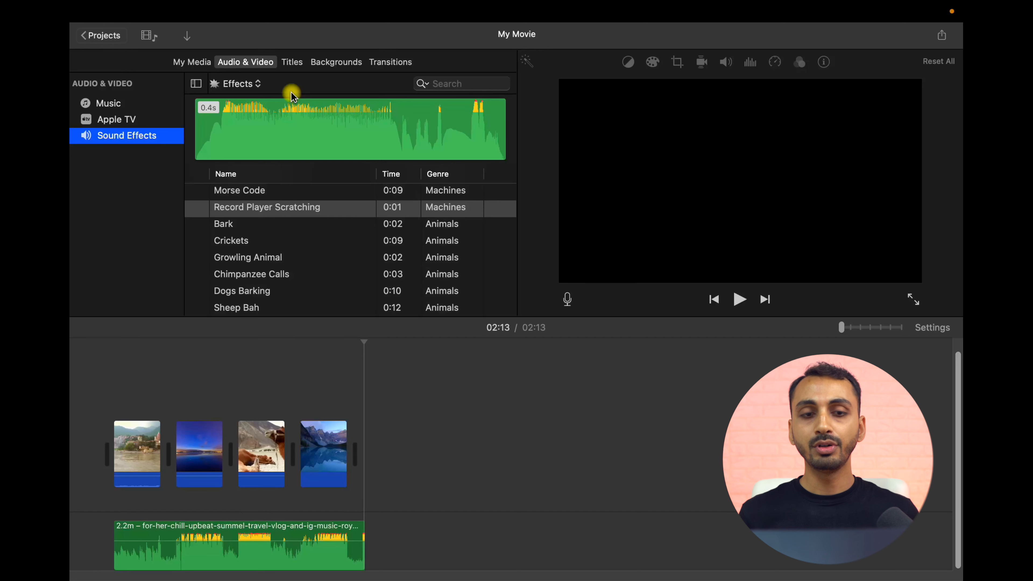
- Add a Slide title after the last video clip on the timeline and set its text to TECHREVIEWPRO
click(292, 62)
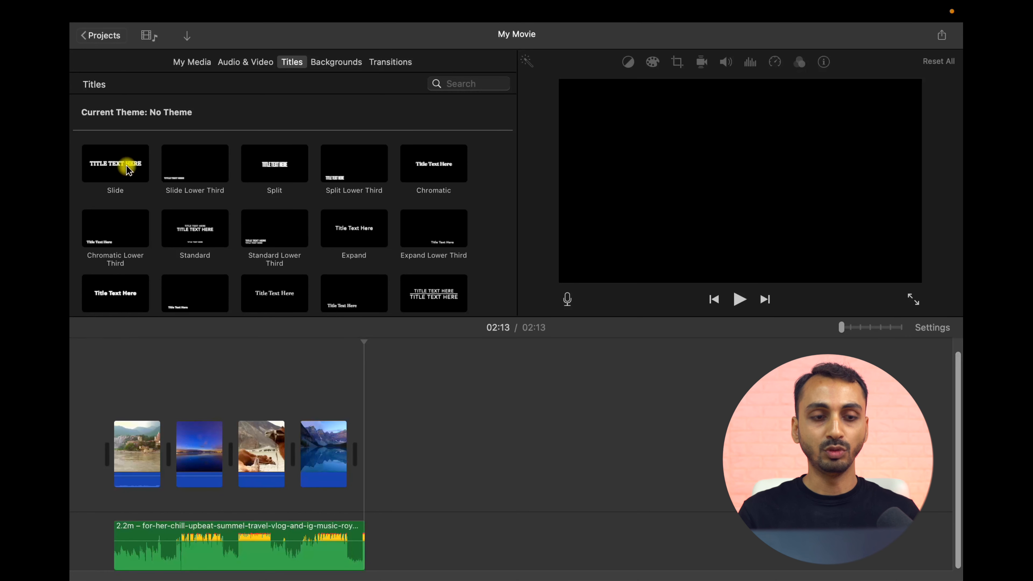
drag(123, 169, 368, 431)
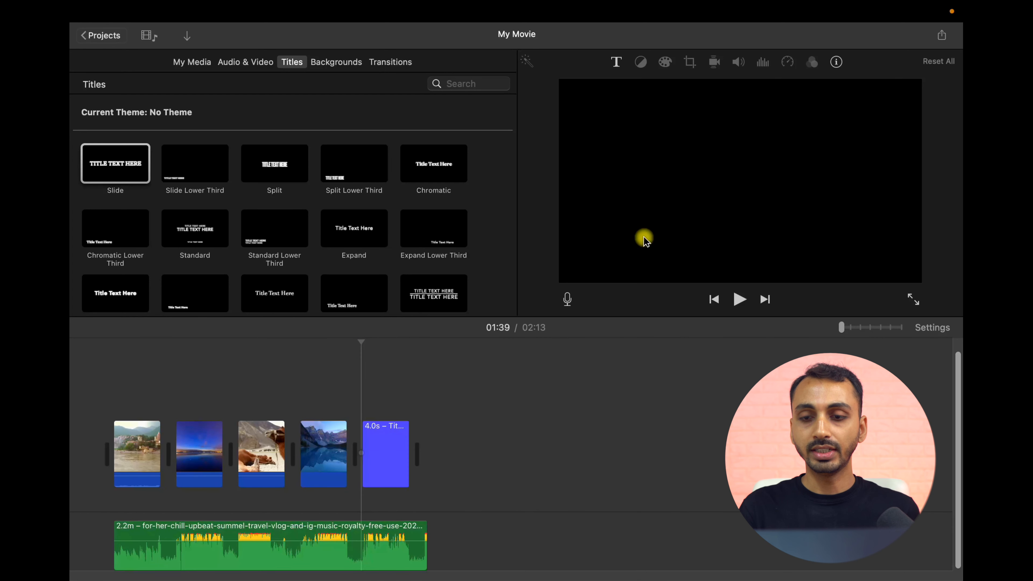
double_click(387, 442)
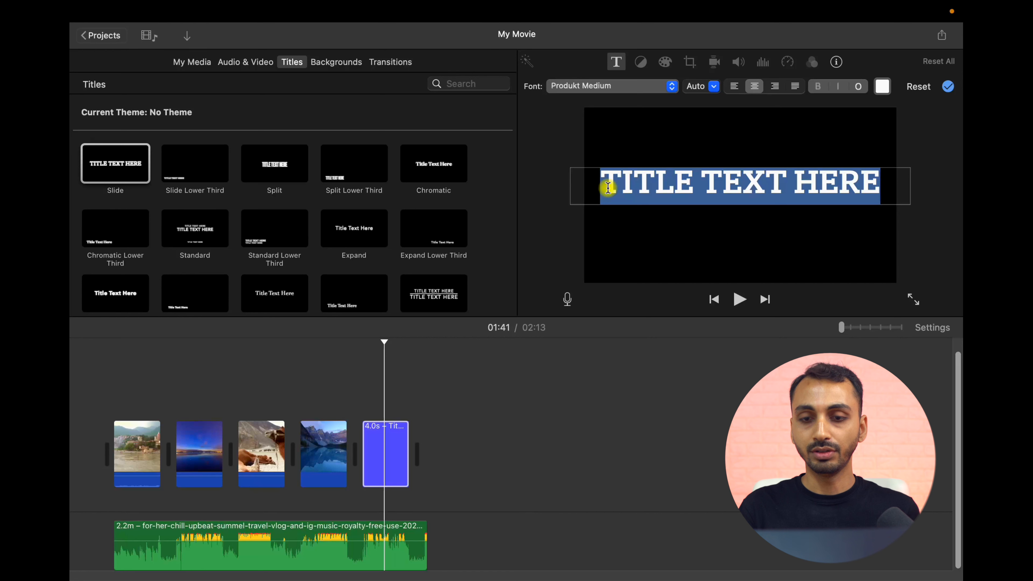
text(TRP)
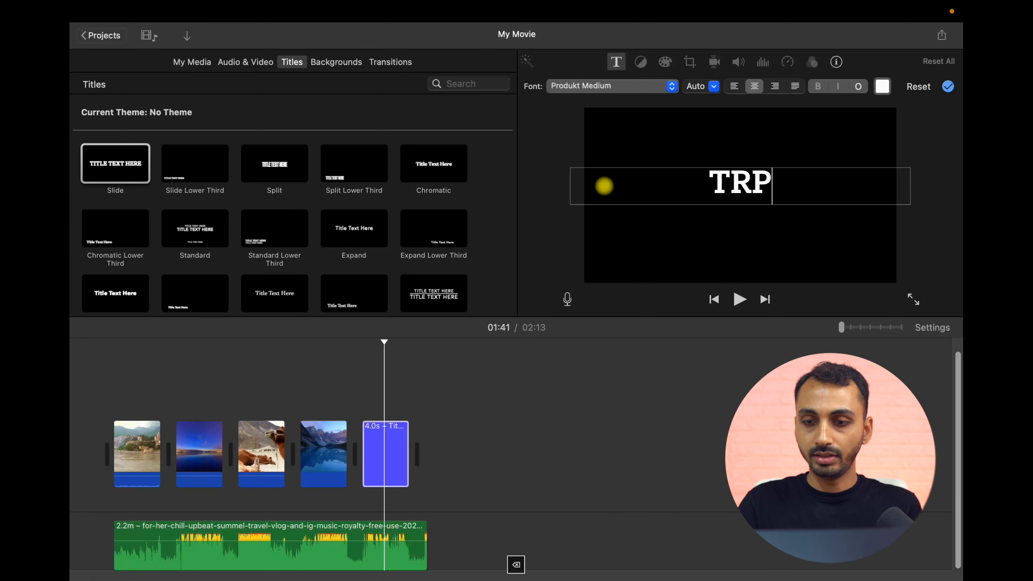
key(BackSpace)
key(BackSpace)
text(ECH)
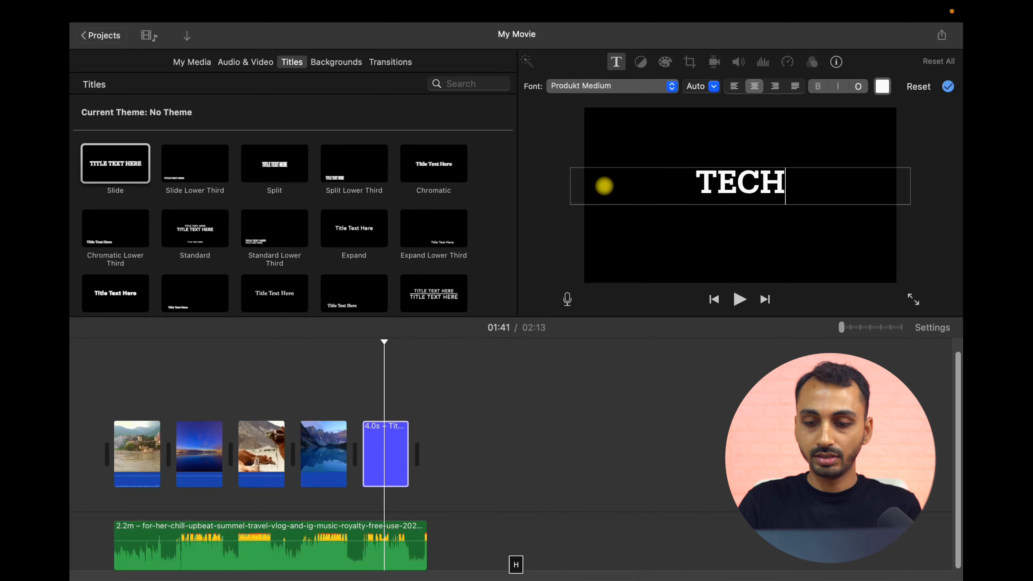
text(REVIEWPRO)
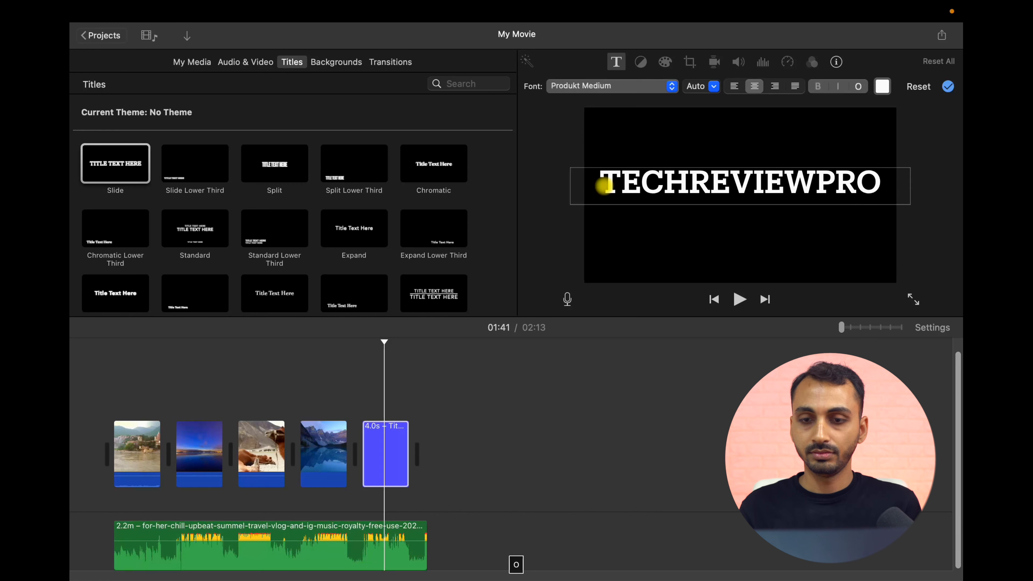
- Change the font of the whole TECHREVIEWPRO title to Avenir Next Heavy
drag(600, 180, 778, 234)
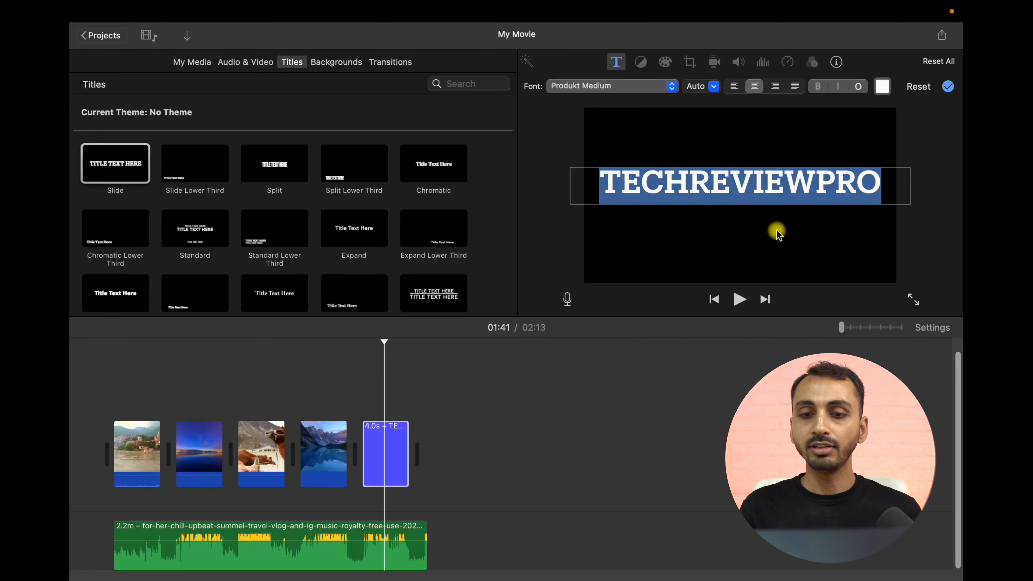
click(639, 86)
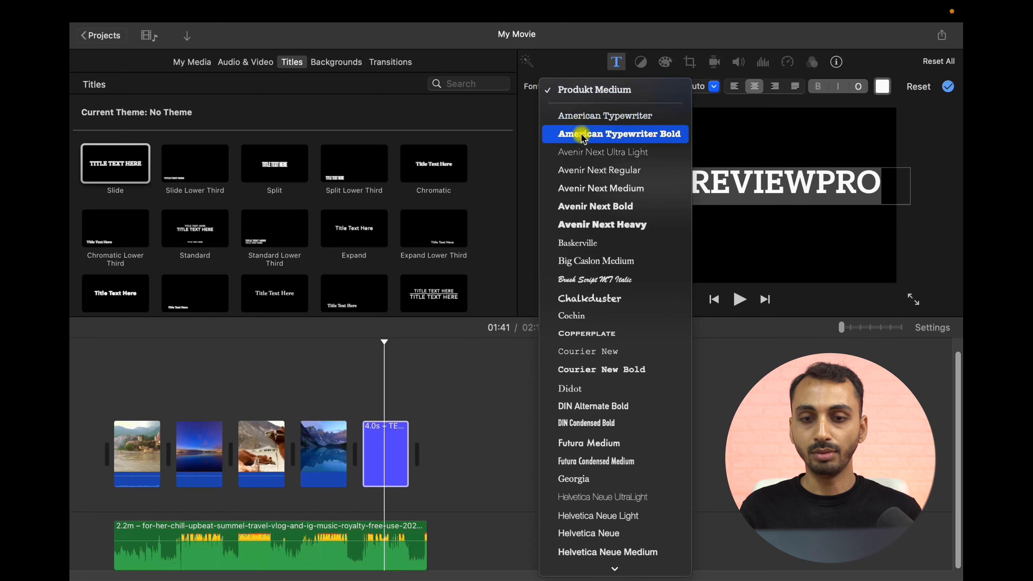
click(583, 224)
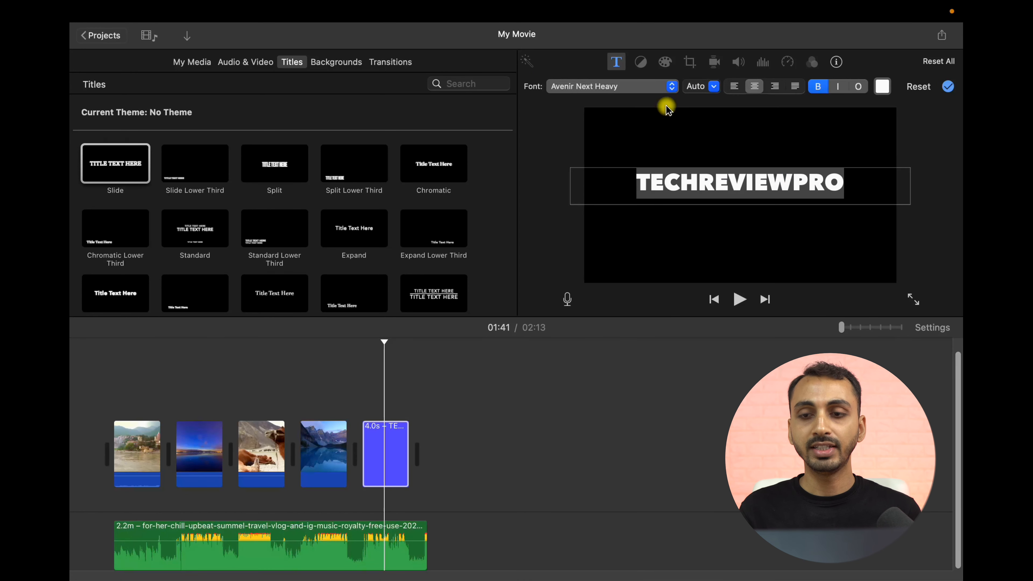
- Keep the title text at Auto size and centred, and apply italic and outline styles to it
click(710, 87)
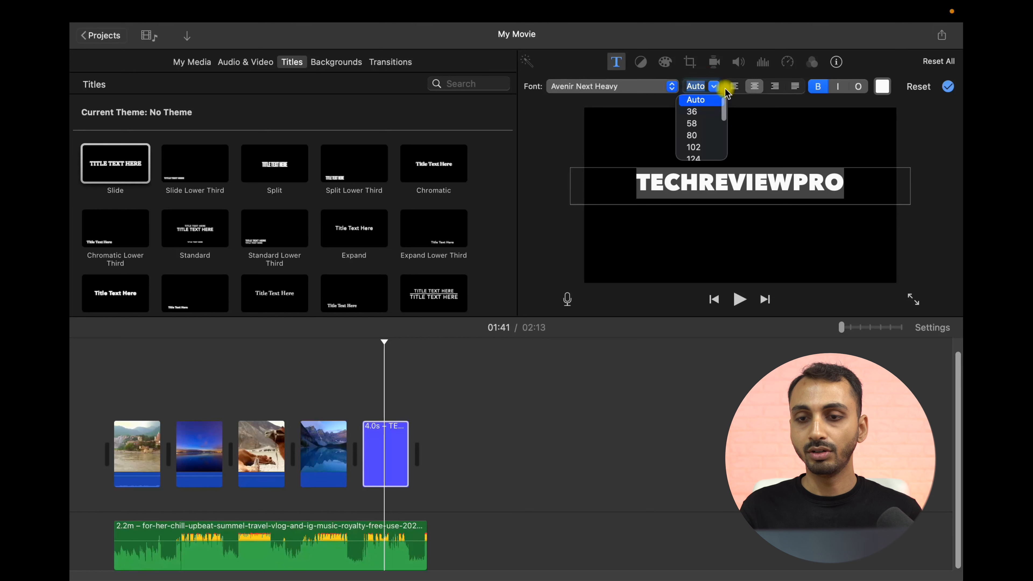
click(734, 92)
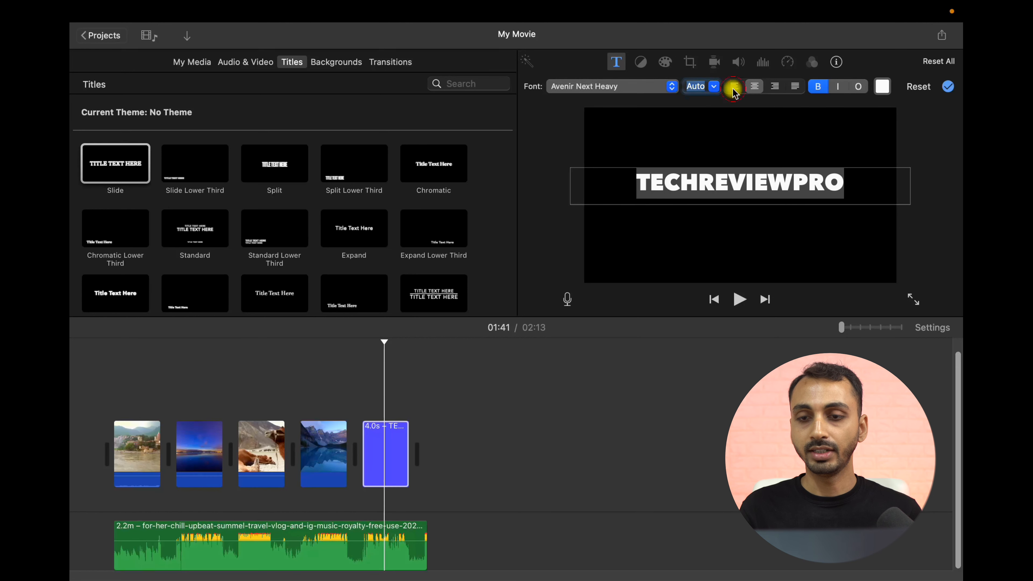
click(735, 92)
click(775, 87)
click(755, 86)
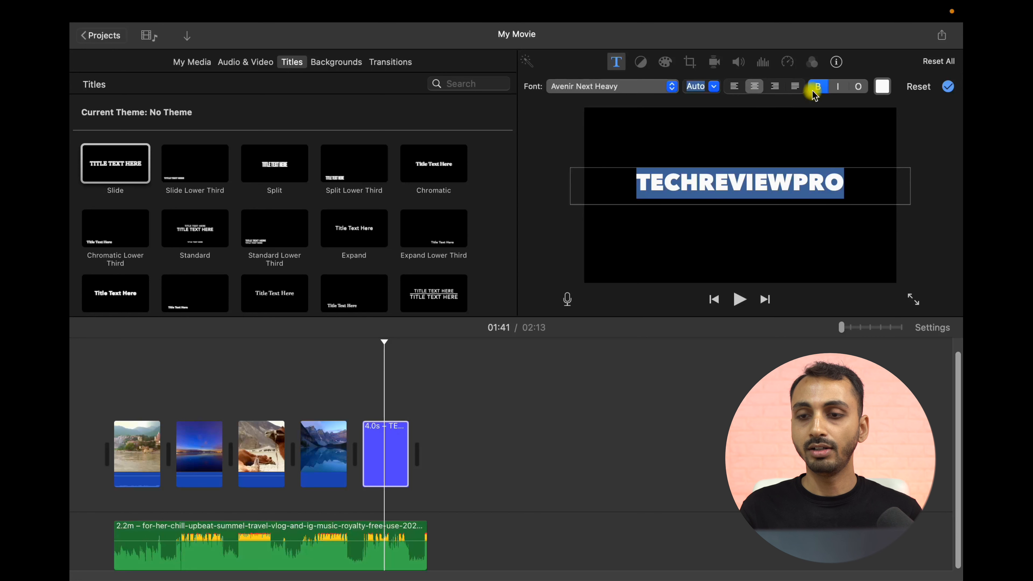
click(837, 87)
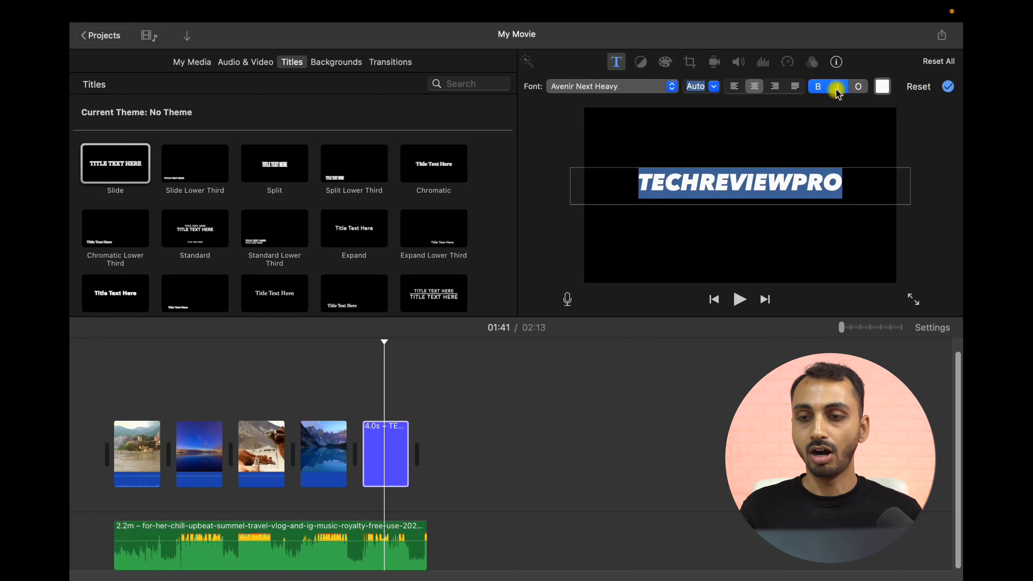
click(856, 90)
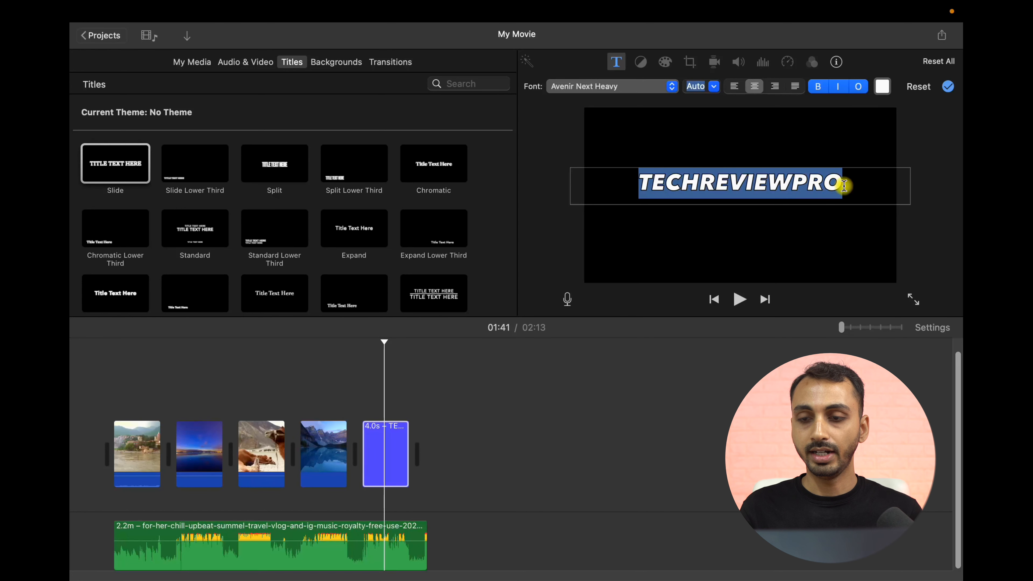
- Colour the TECHREVIEWPRO title text red, apply the title edits, and select the title clip on the timeline
click(883, 87)
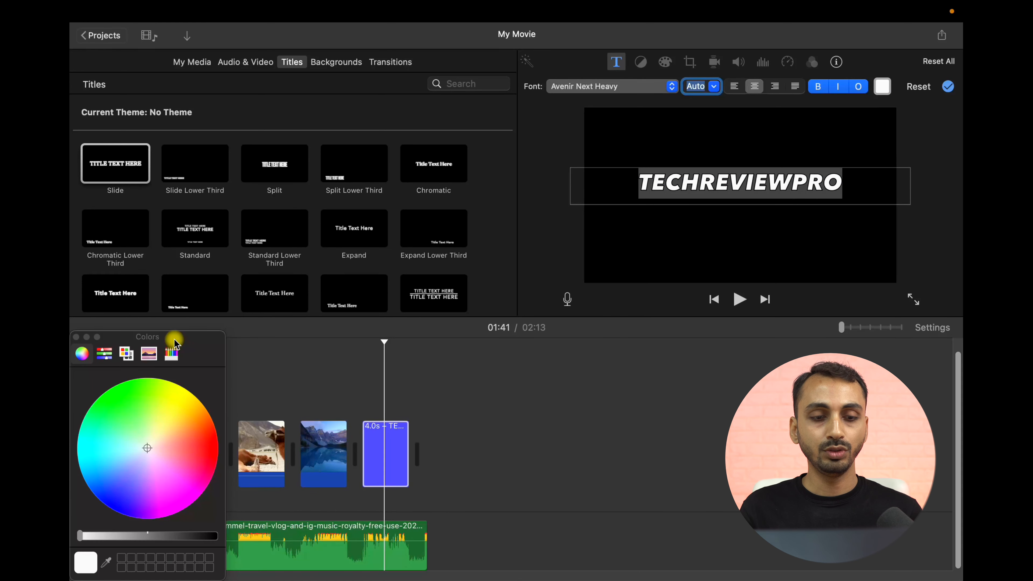
drag(174, 341, 472, 177)
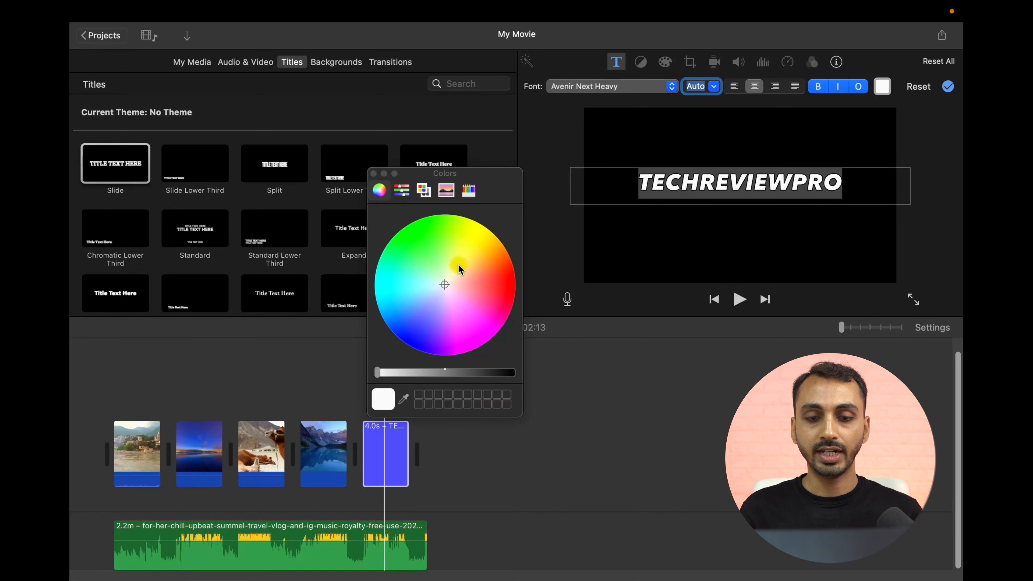
drag(446, 286, 493, 283)
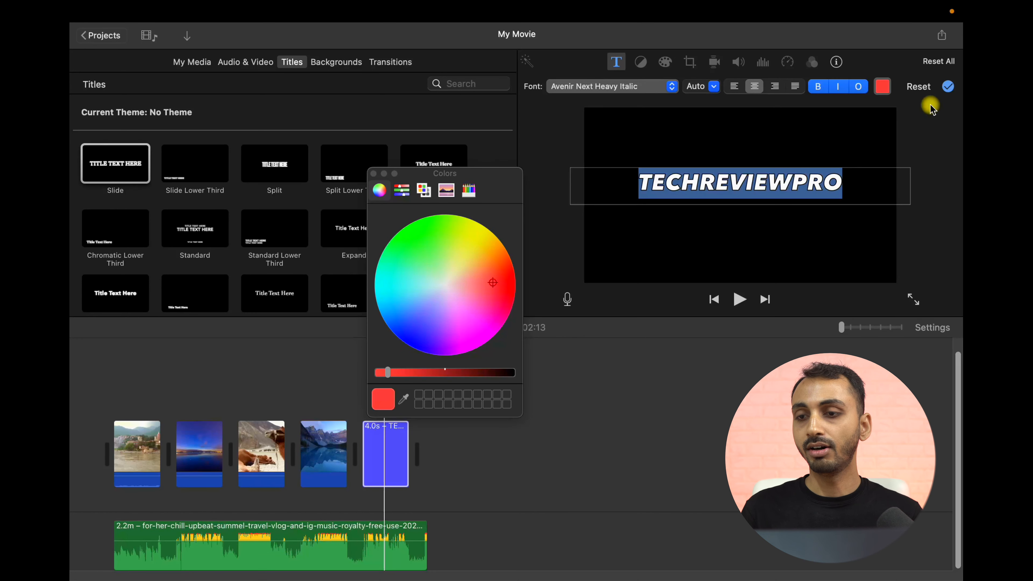
click(949, 89)
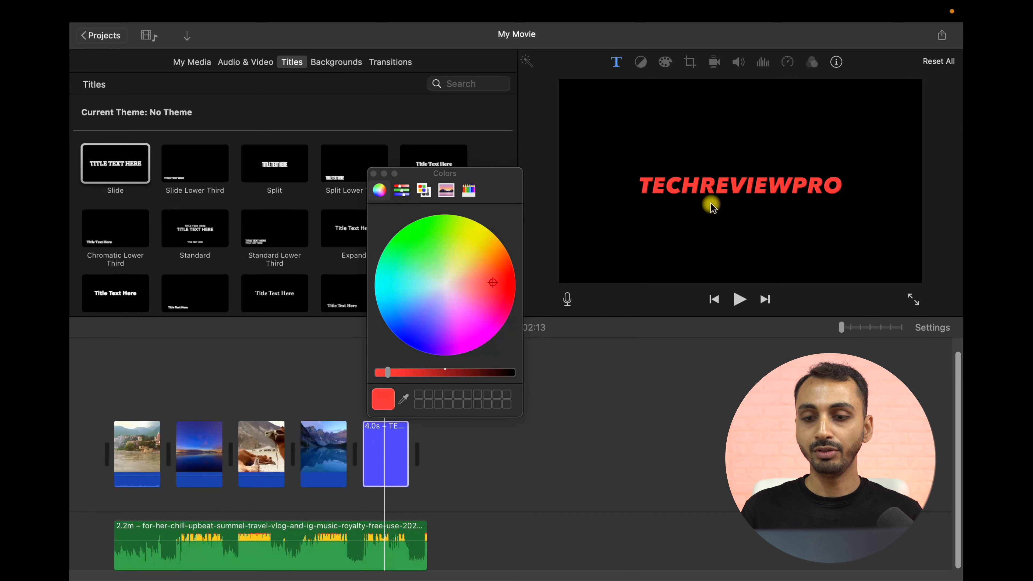
click(385, 426)
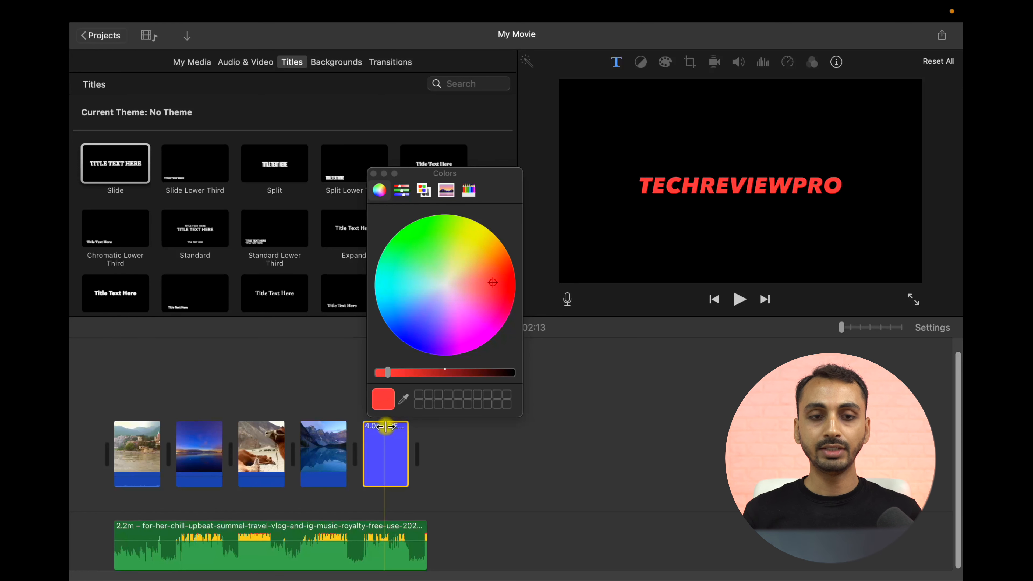
- Close the colour picker and add the Blobs background after the title clip at the end of the timeline
click(373, 173)
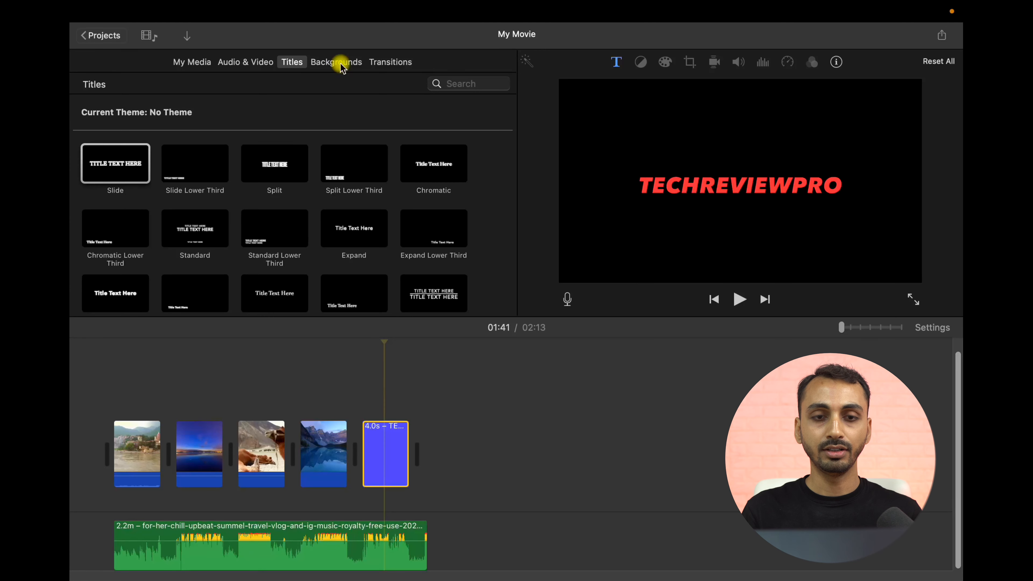
click(340, 64)
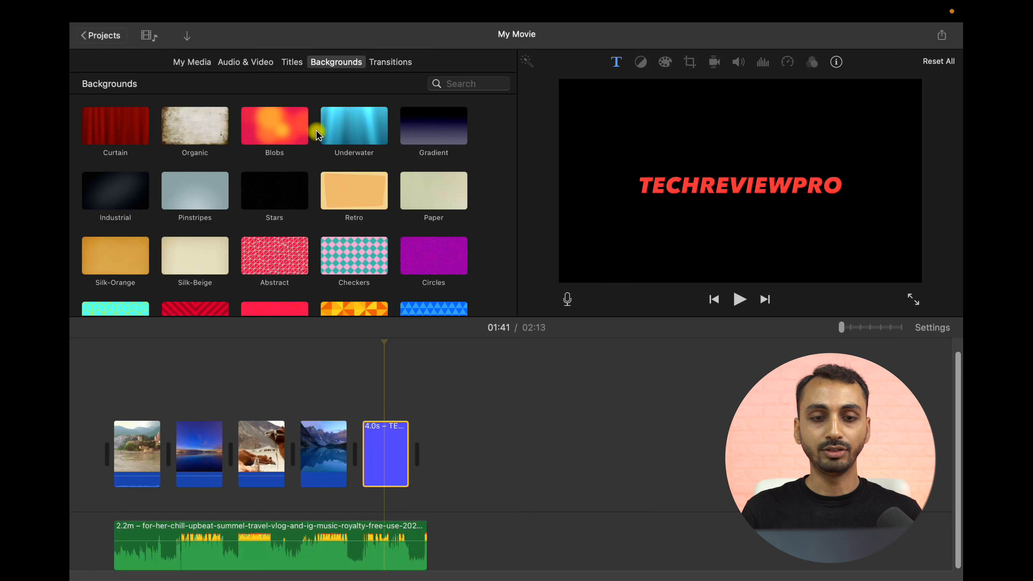
scroll(317, 162, down, 5)
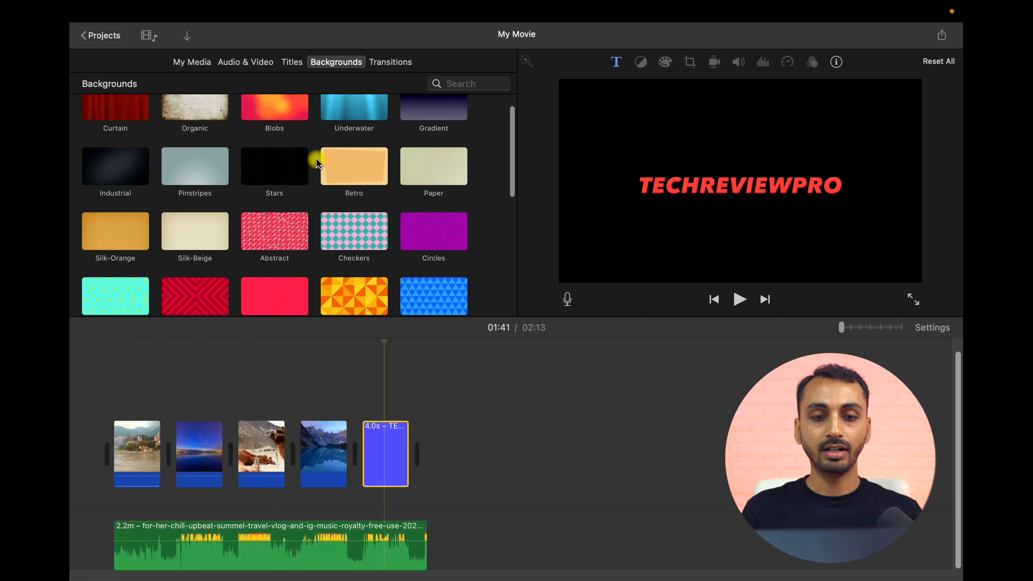
scroll(317, 157, down, 3)
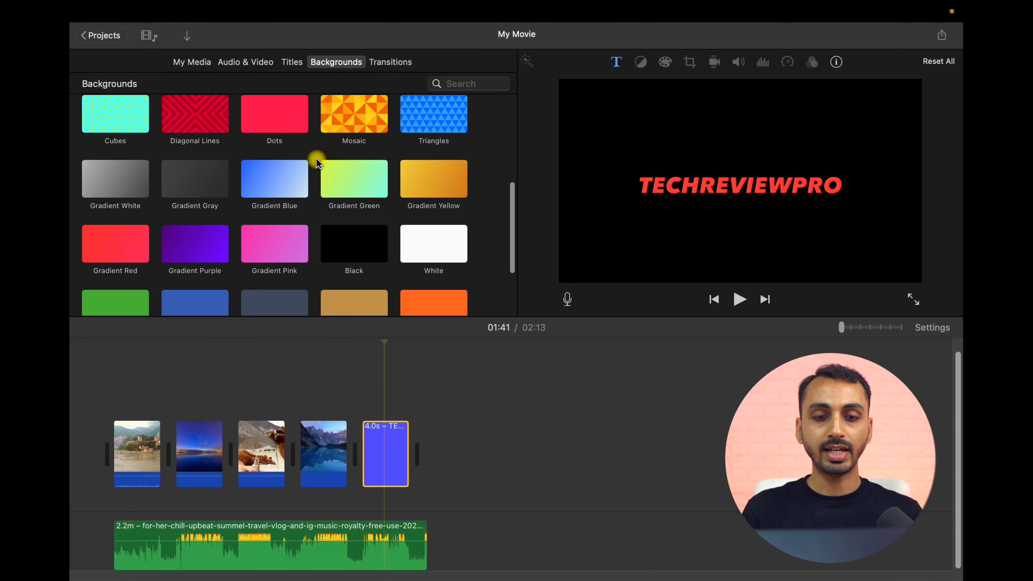
scroll(316, 157, up, 8)
click(278, 129)
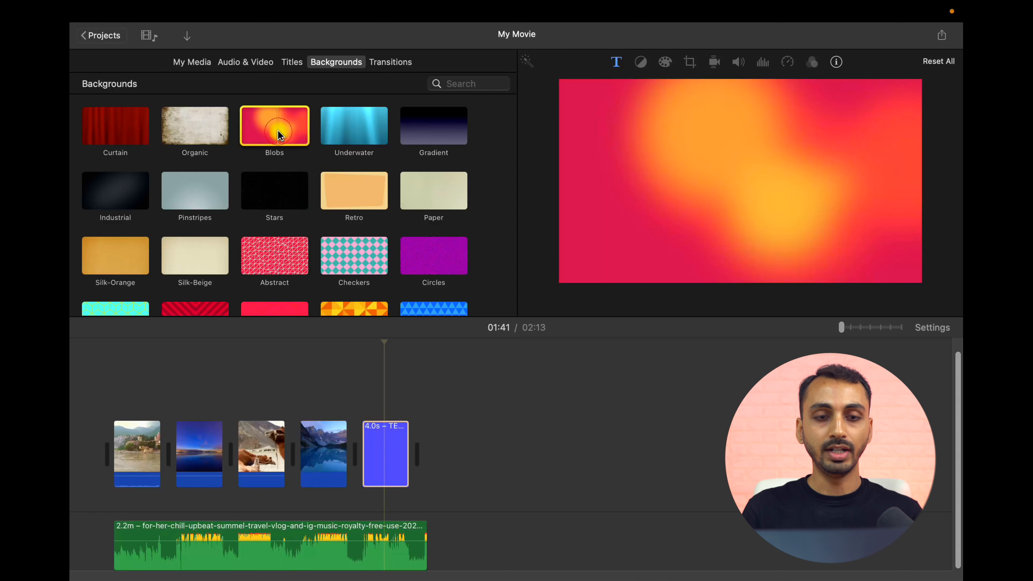
drag(279, 135, 418, 448)
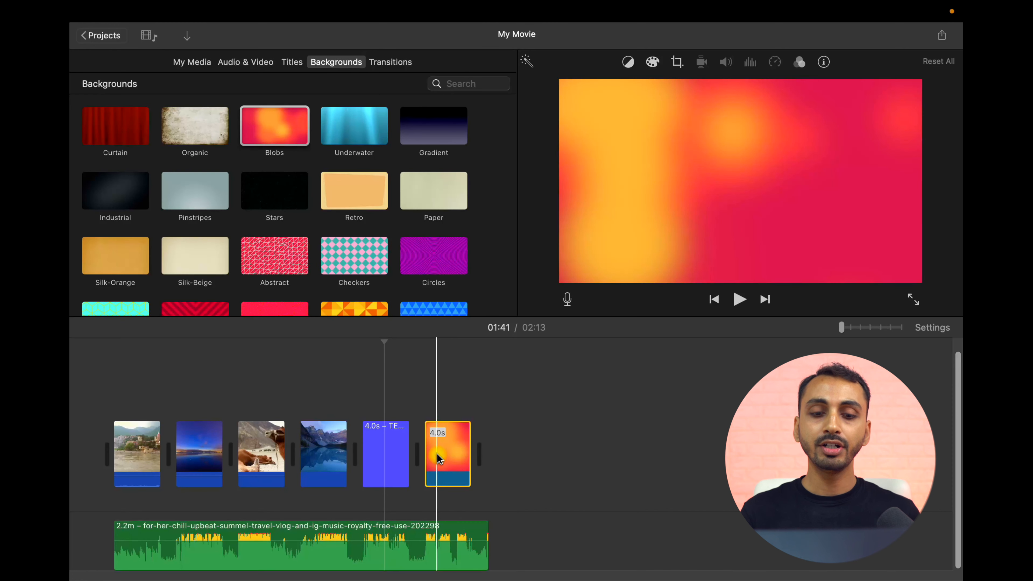
- Overlay the TECHREVIEWPRO title on the Blobs background, move it above the mountain lake clip instead, and select it
click(393, 452)
drag(393, 453, 397, 400)
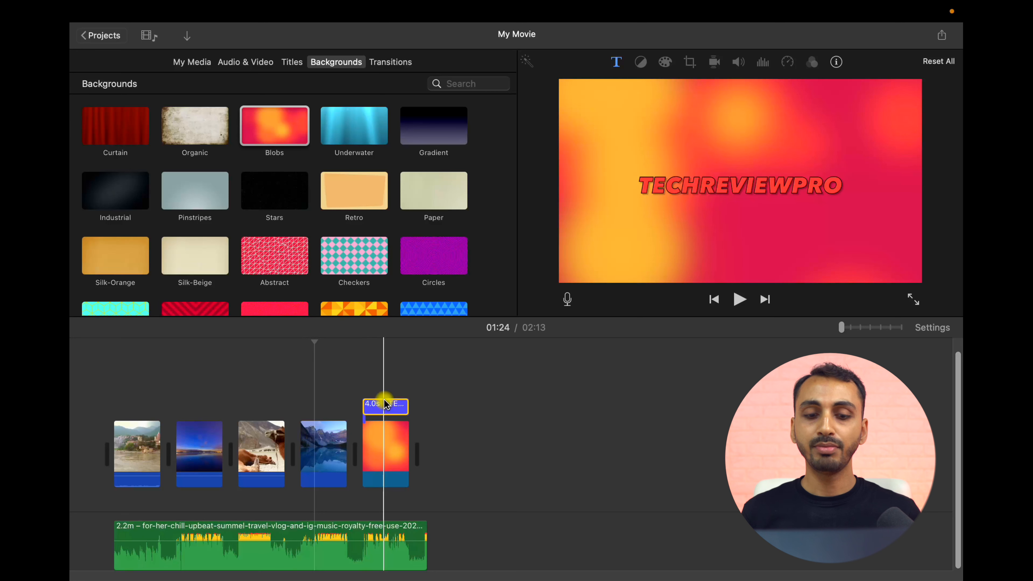
drag(387, 406, 343, 390)
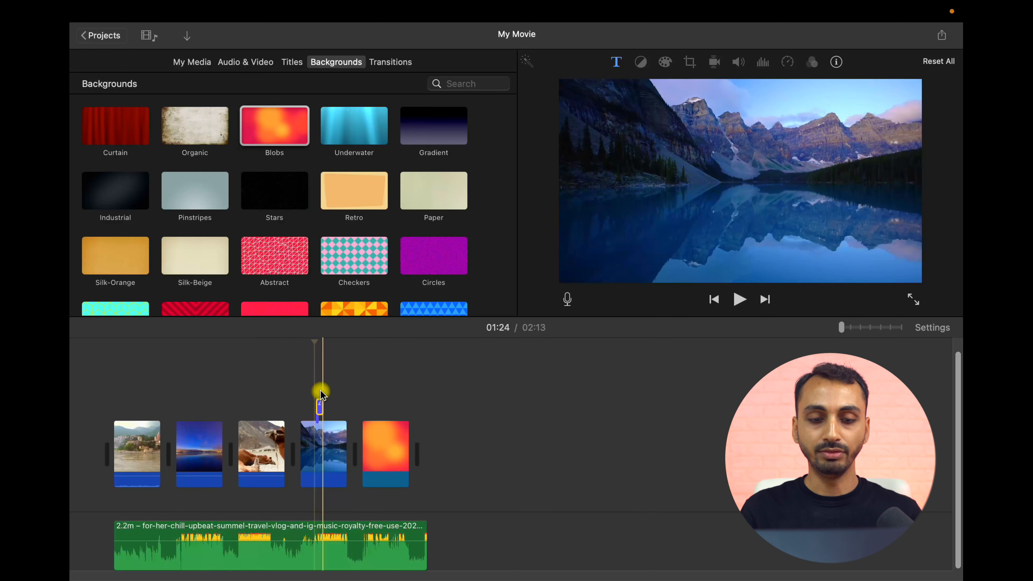
click(320, 406)
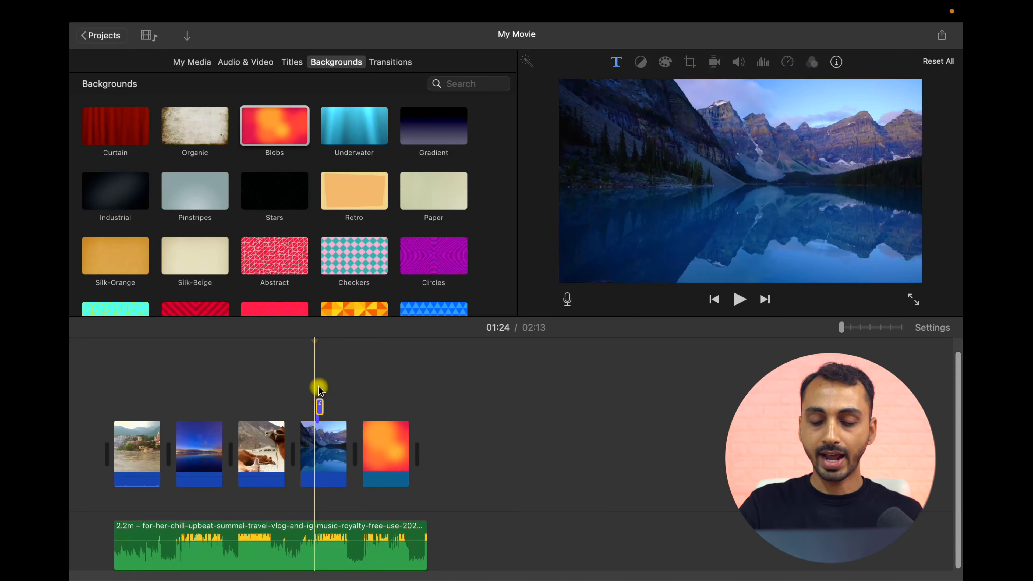
- Extend the title above the mountain lake clip to 8.0 s and trim it back to 4.0 s
key(super+equal)
key(super+equal)
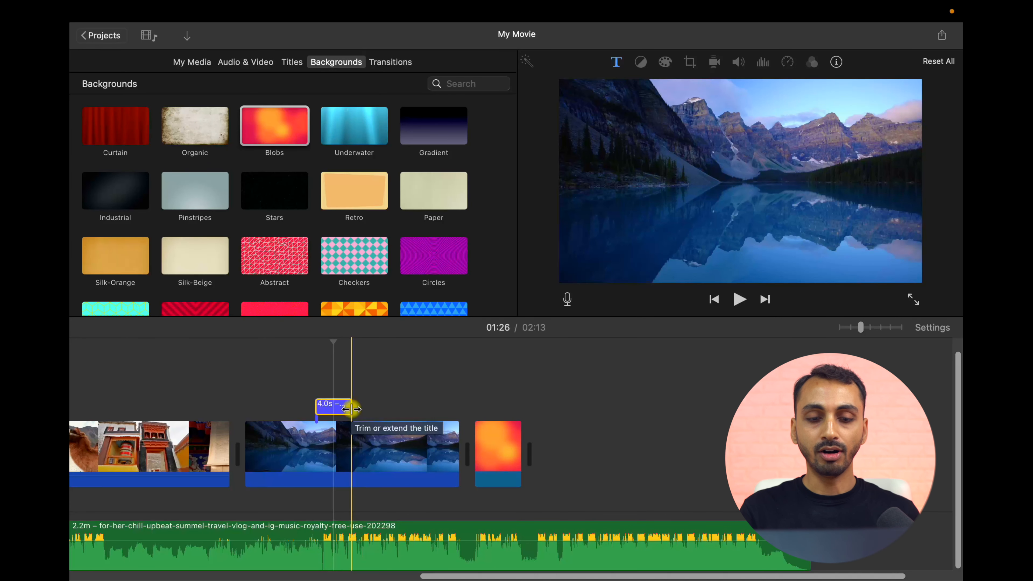
drag(351, 409, 388, 409)
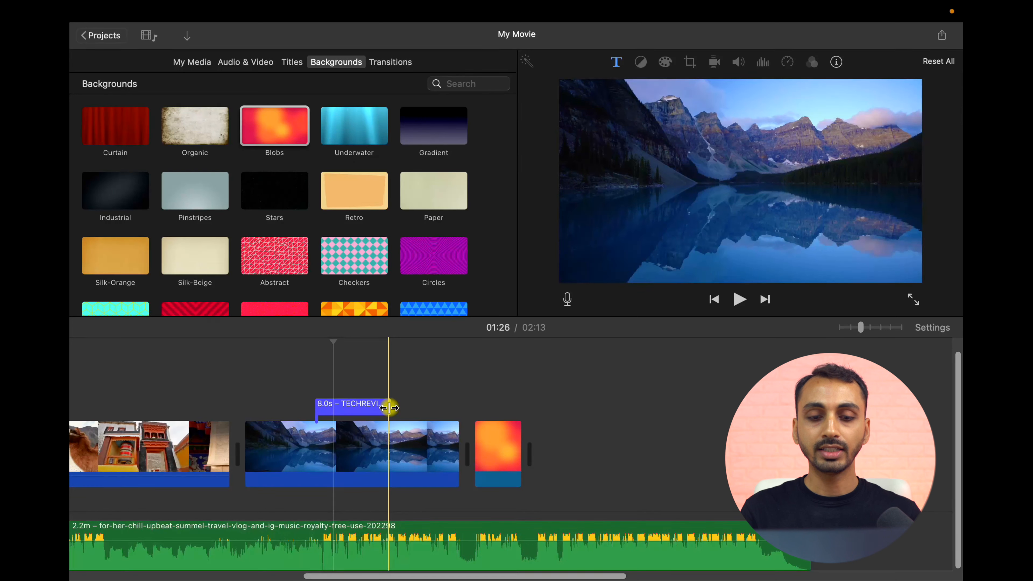
drag(390, 407, 352, 410)
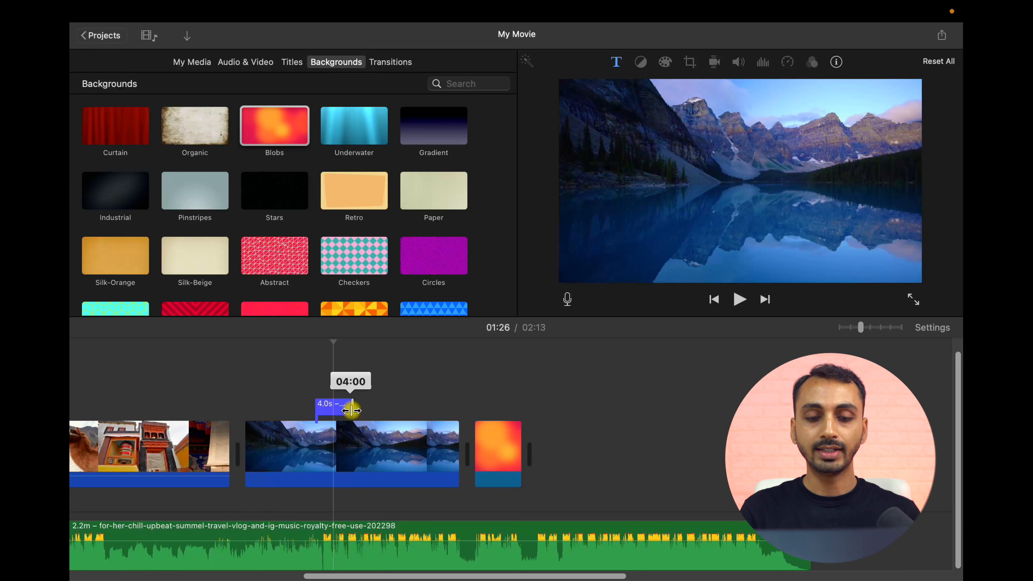
drag(352, 410, 352, 410)
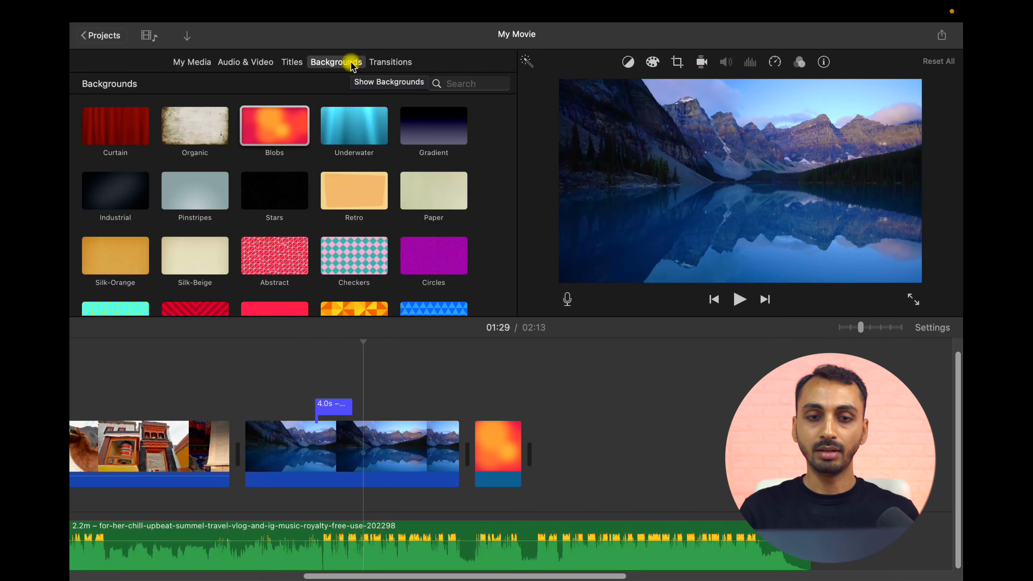
- Add a Cross Dissolve transition between the camel and temple clip and the mountain lake clip
click(391, 63)
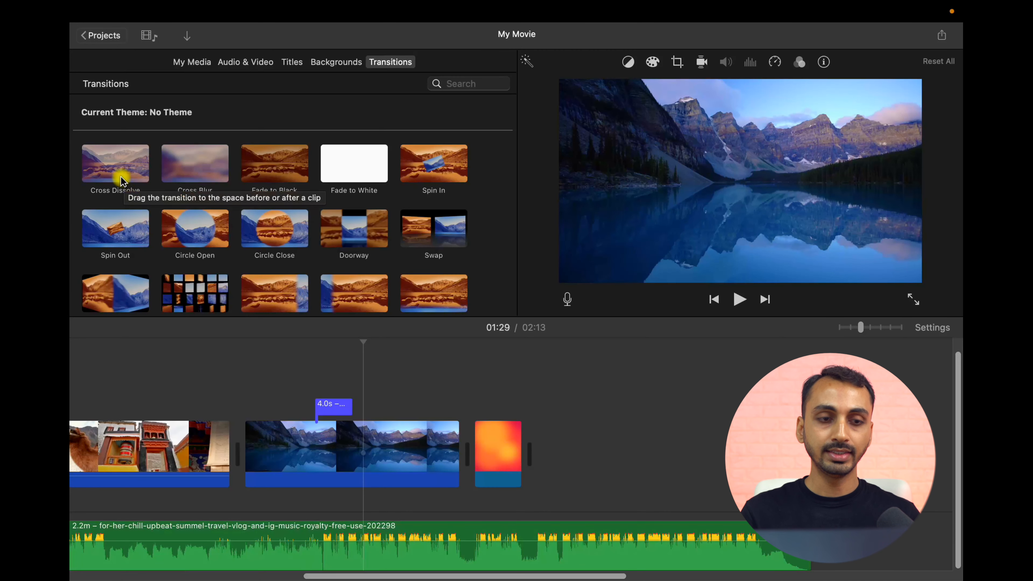
click(121, 179)
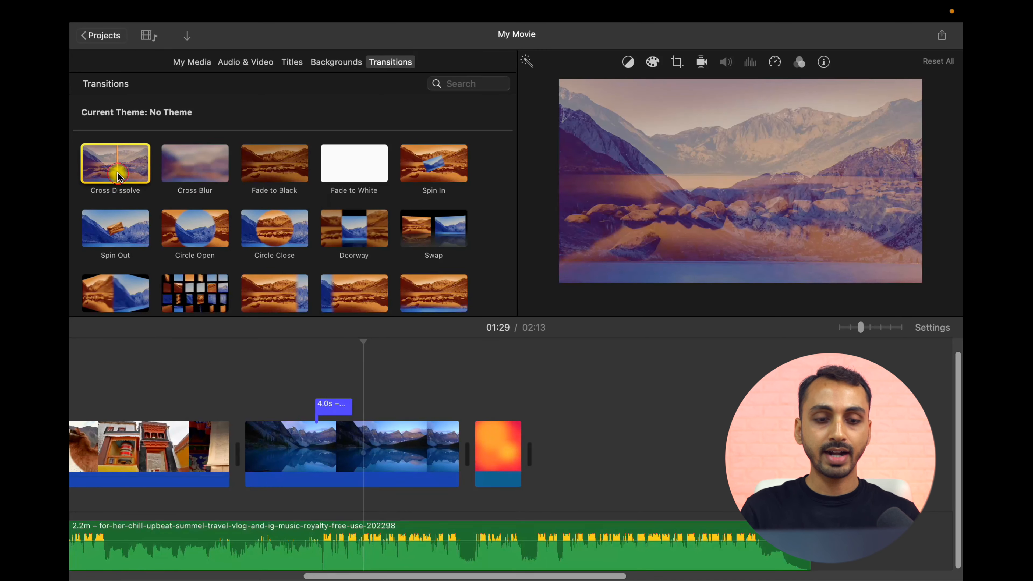
mouse_move(121, 178)
mouse_down()
mouse_move(166, 196)
mouse_move(218, 306)
mouse_move(232, 462)
mouse_up()
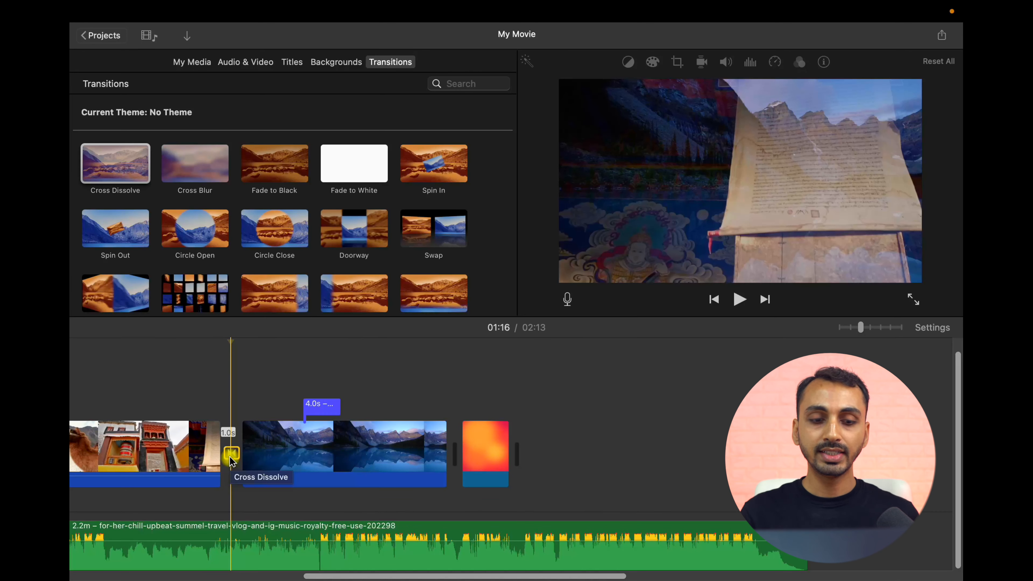
- Try to set the Cross Dissolve transition's duration to 5.0 s for this transition only
double_click(231, 453)
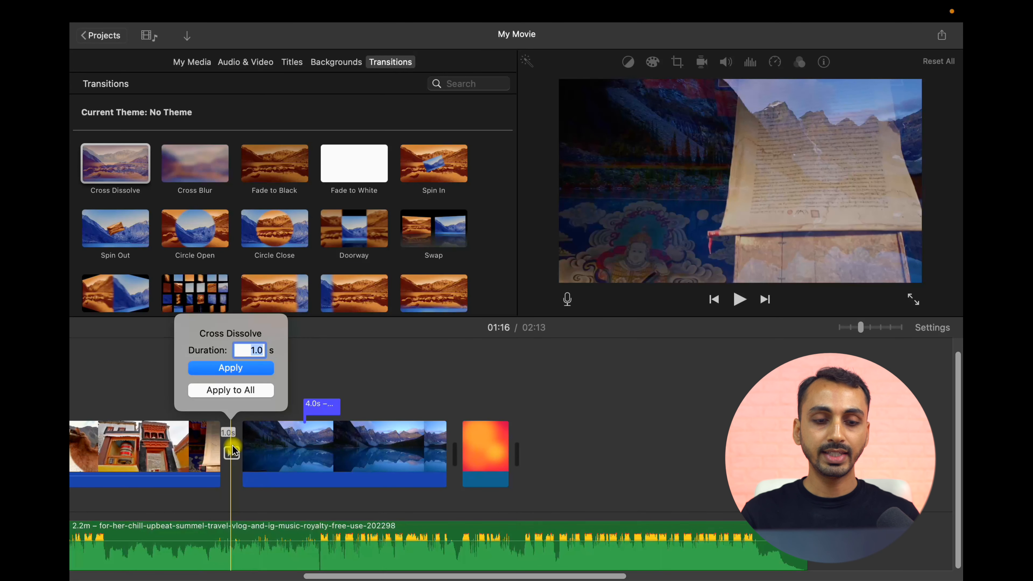
click(251, 353)
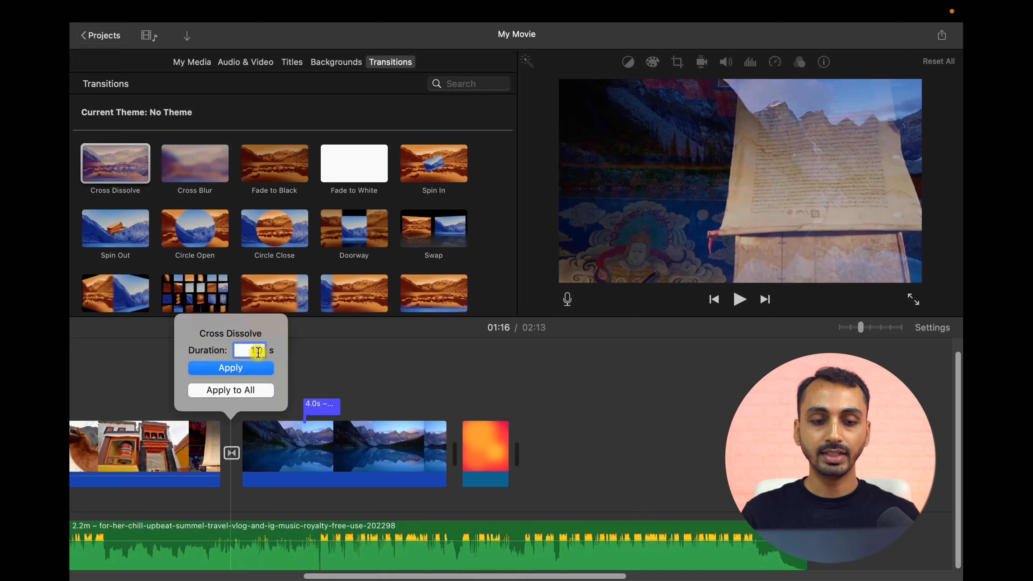
text(5)
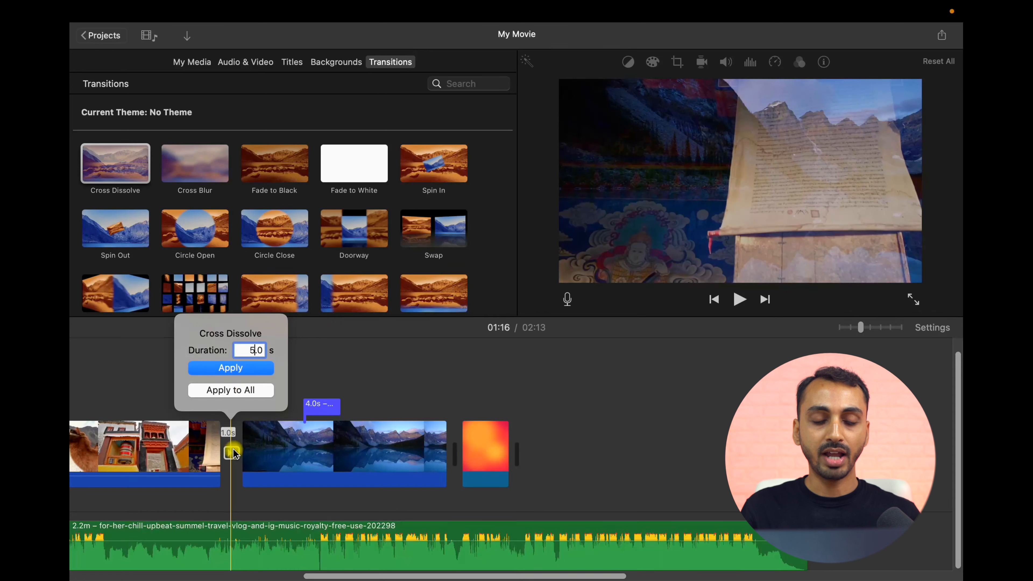
click(235, 375)
key(Return)
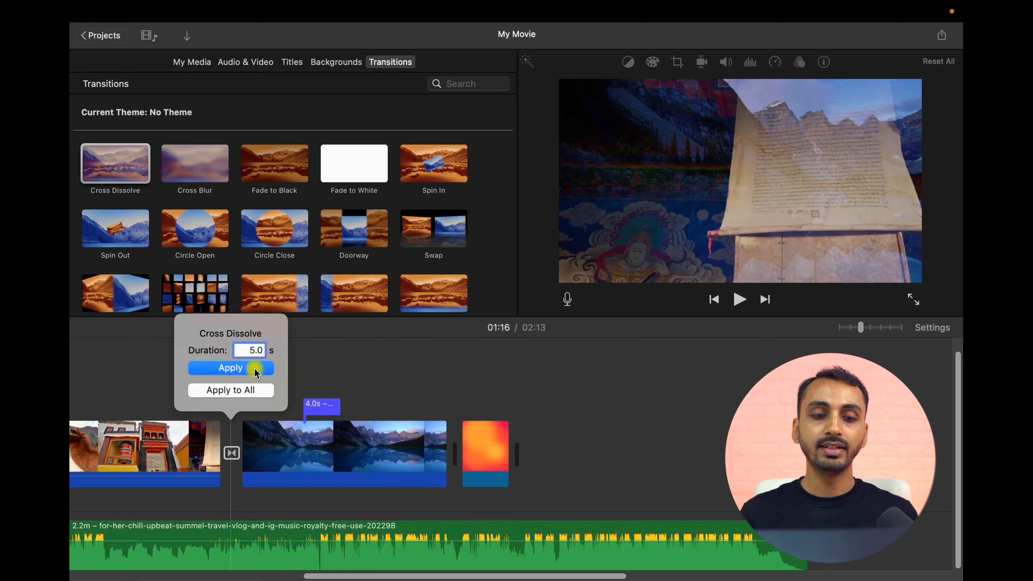
click(315, 362)
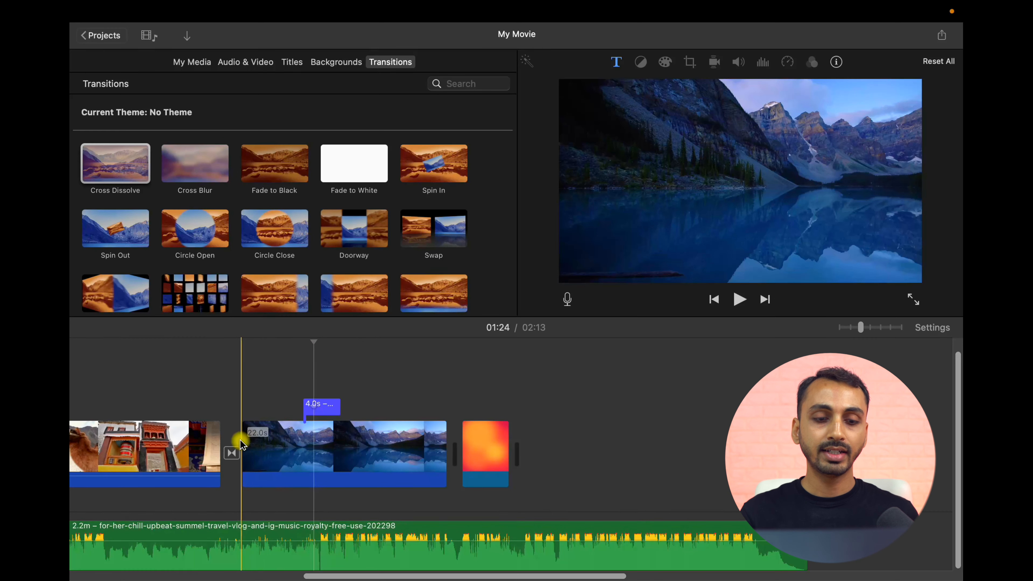
- Play the movie from just before the Cross Dissolve transition until it has passed into the mountain lake clip
click(231, 446)
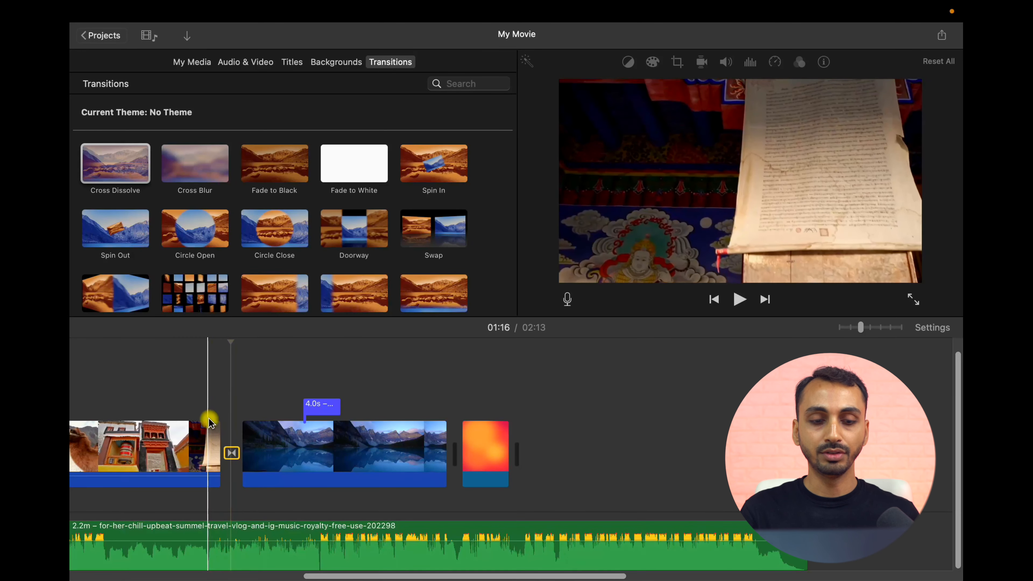
click(208, 407)
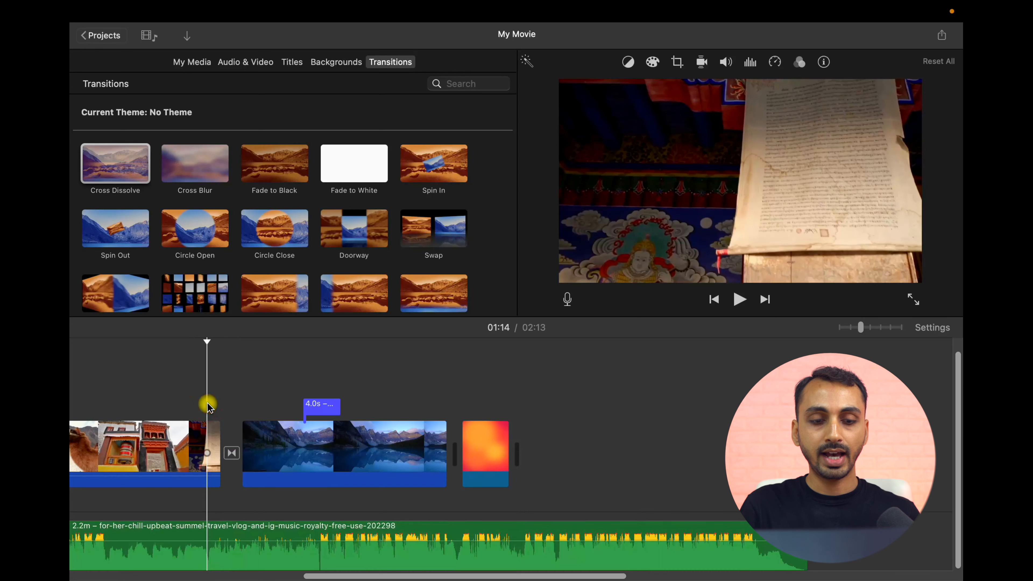
key(space)
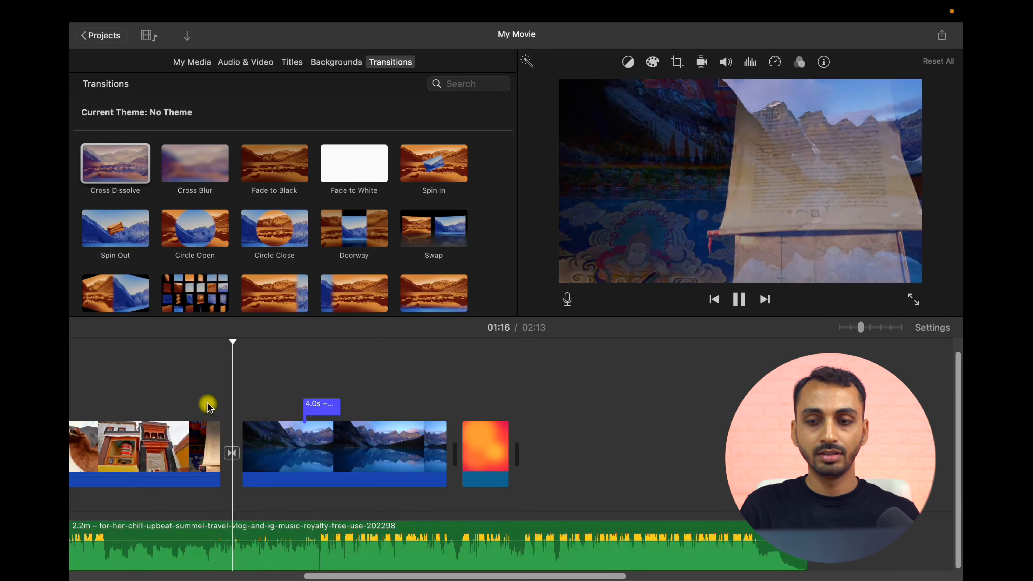
key(space)
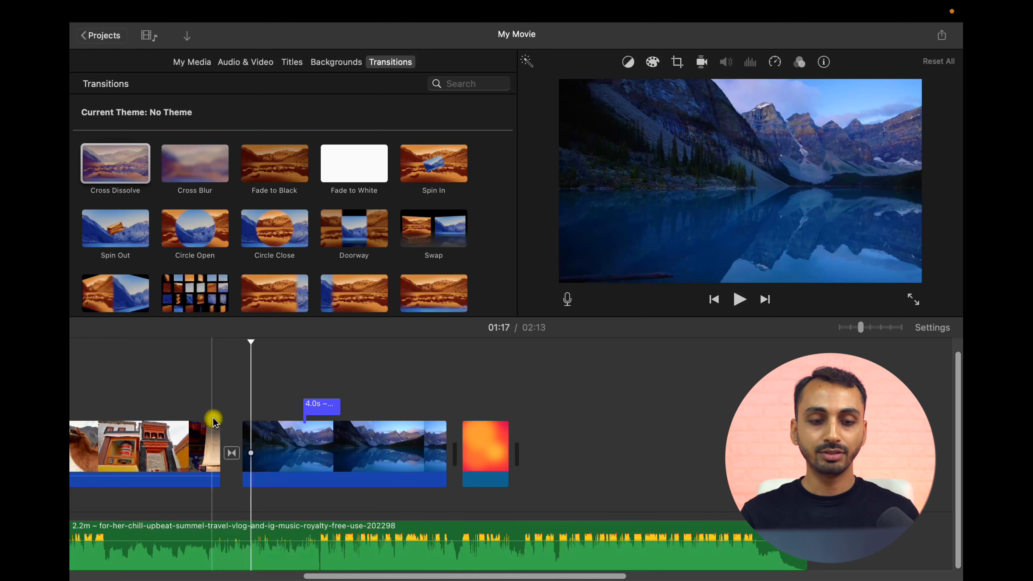
- Split the first clip, the riverside town, into two parts at about 10.7 s
scroll(214, 447, left, 10)
click(215, 456)
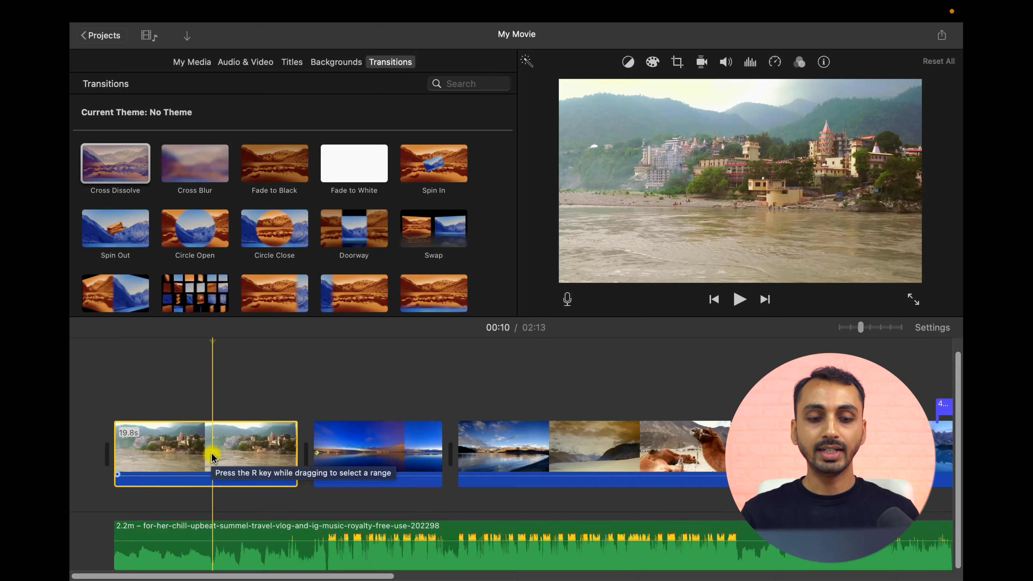
key(super+b)
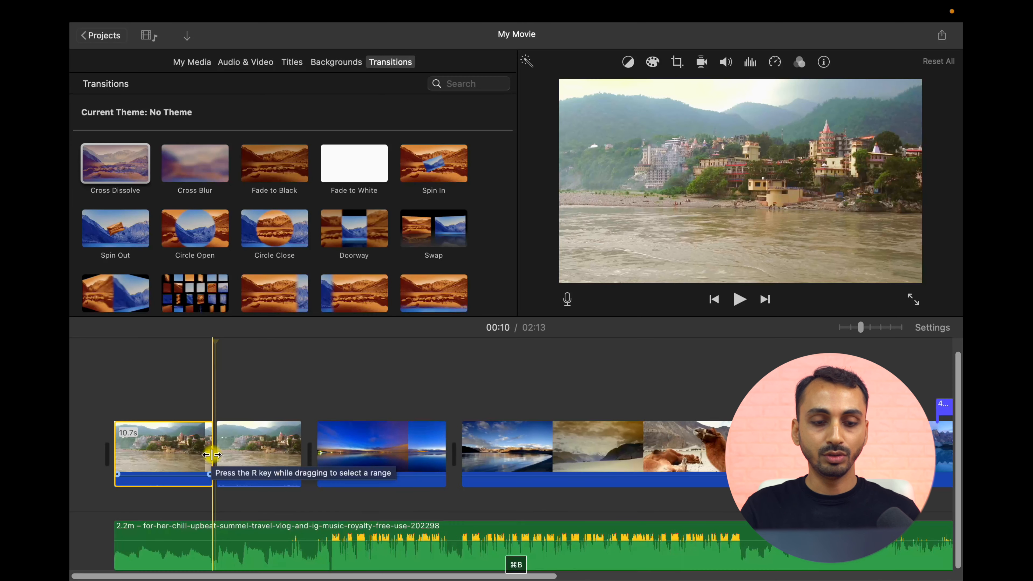
click(215, 436)
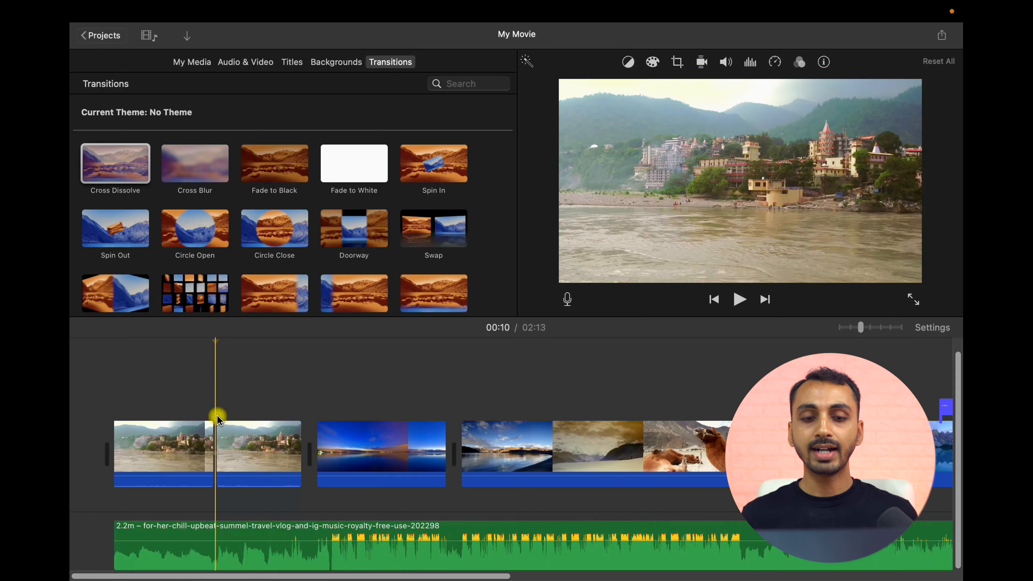
- Trim the end of the blue sunset lake clip to a 10.0 s length, and cut a little off its start
click(372, 457)
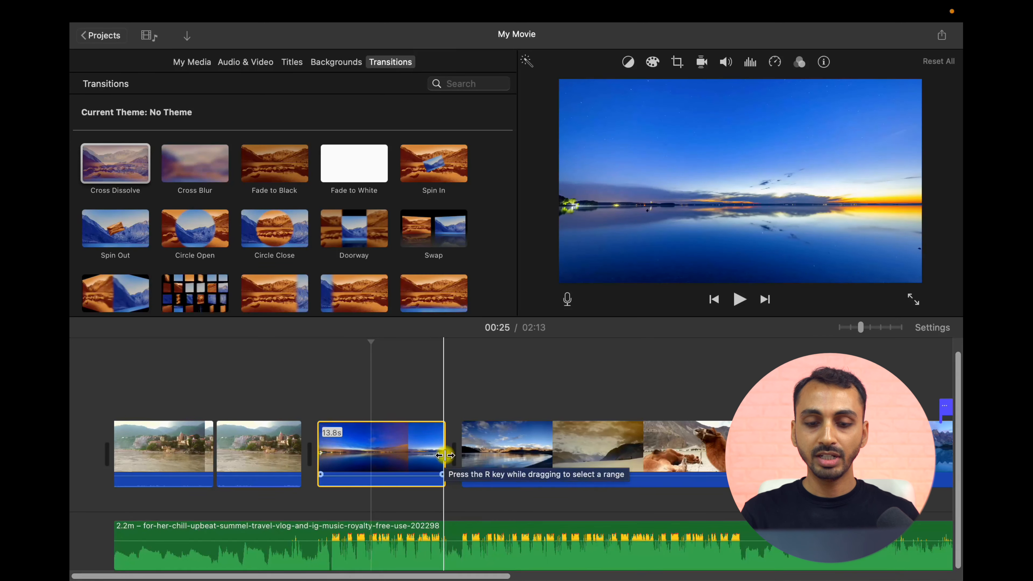
drag(444, 456, 432, 457)
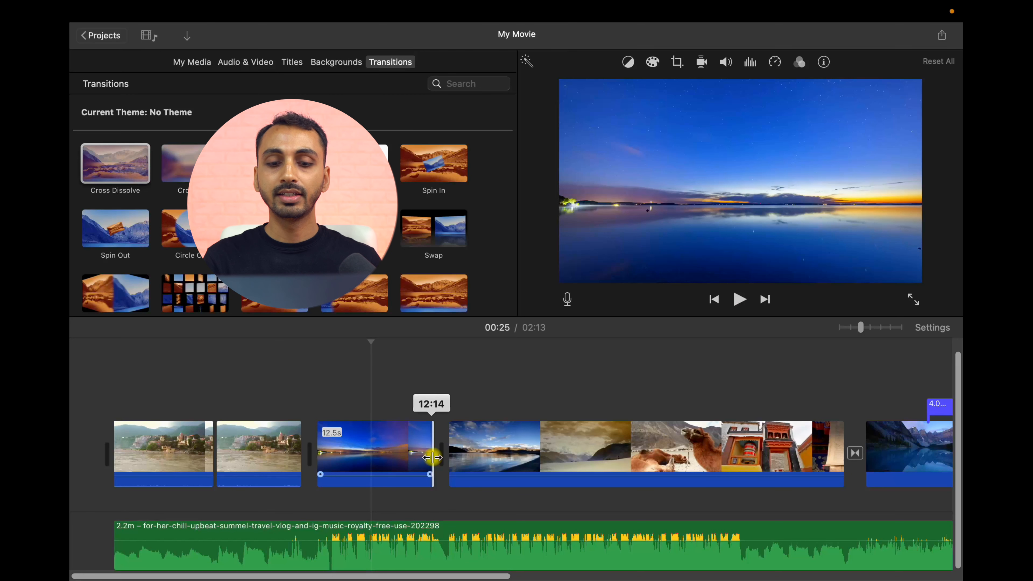
drag(432, 458, 408, 463)
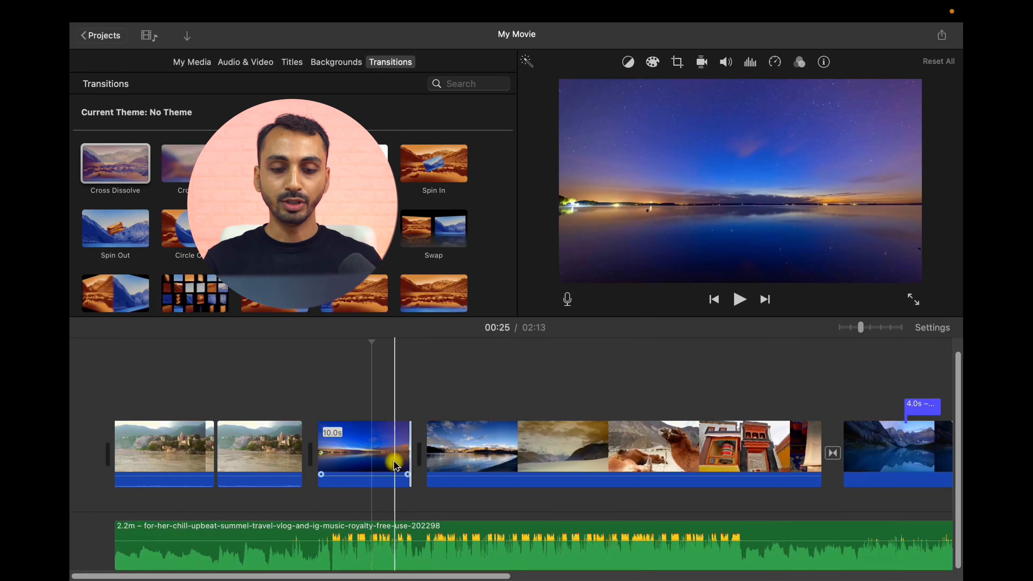
click(382, 461)
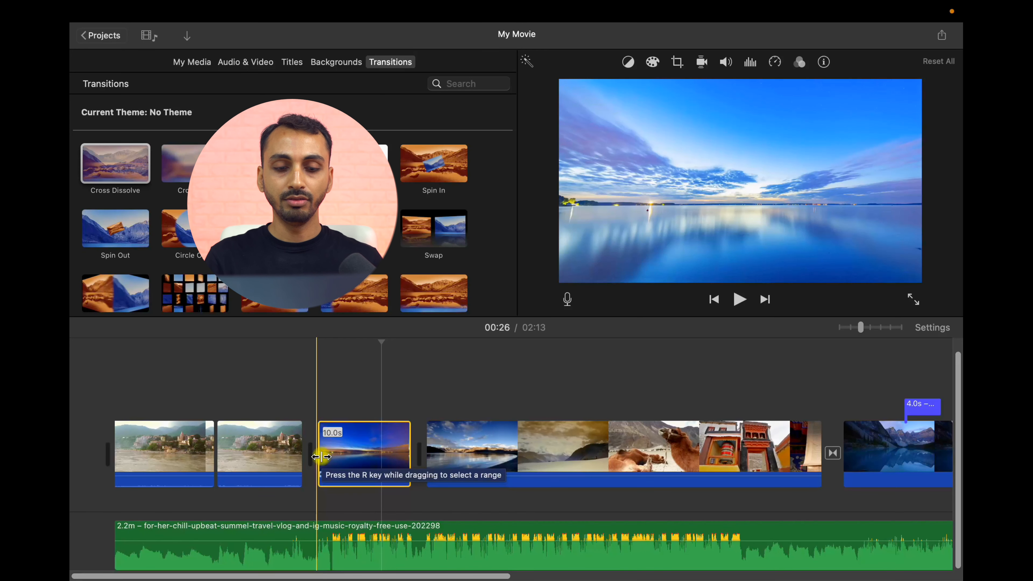
drag(321, 457, 332, 457)
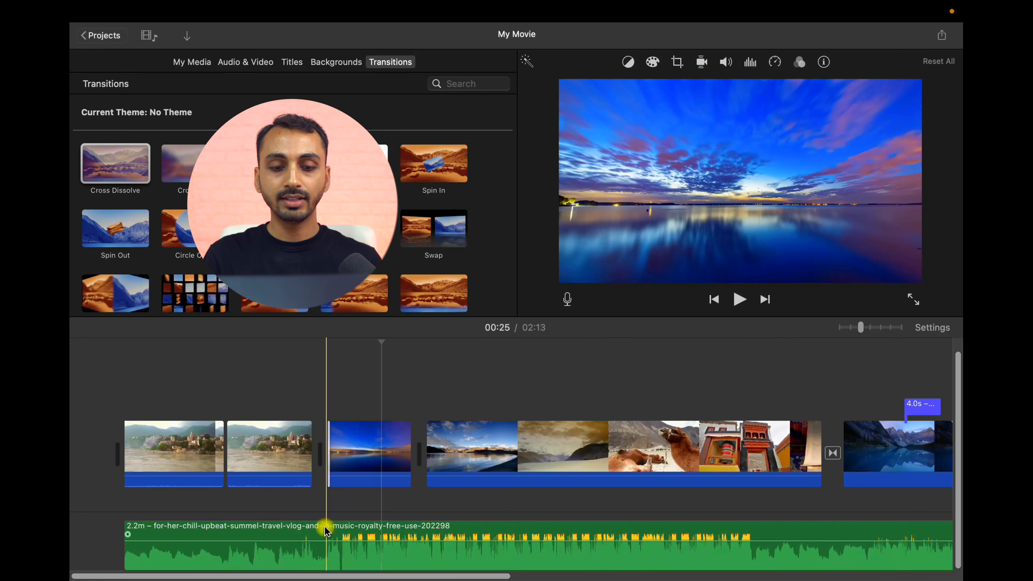
- Split the background music into two parts at about 21.4 s, and remove the automatic enhancement from the first riverside town clip
click(328, 531)
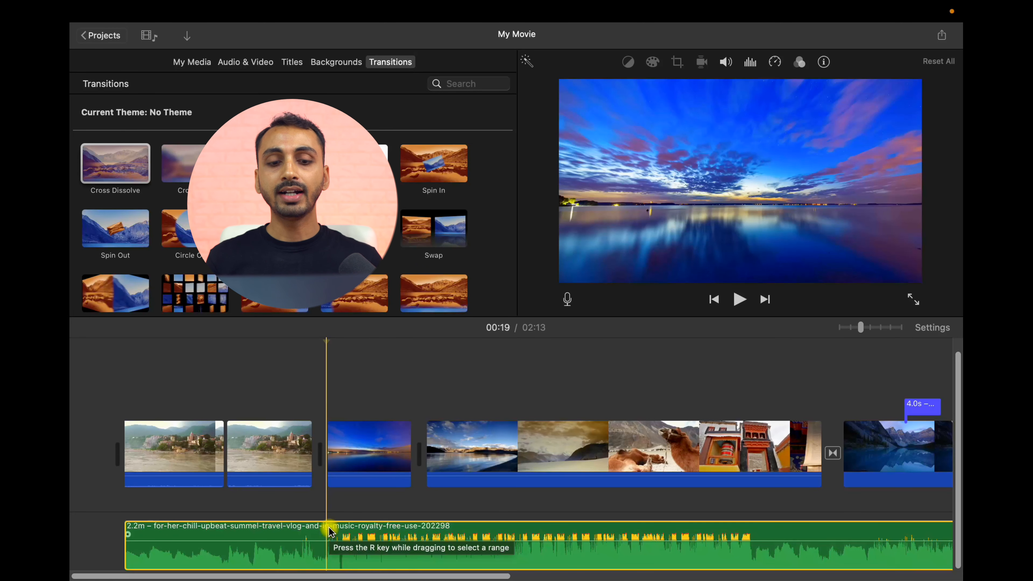
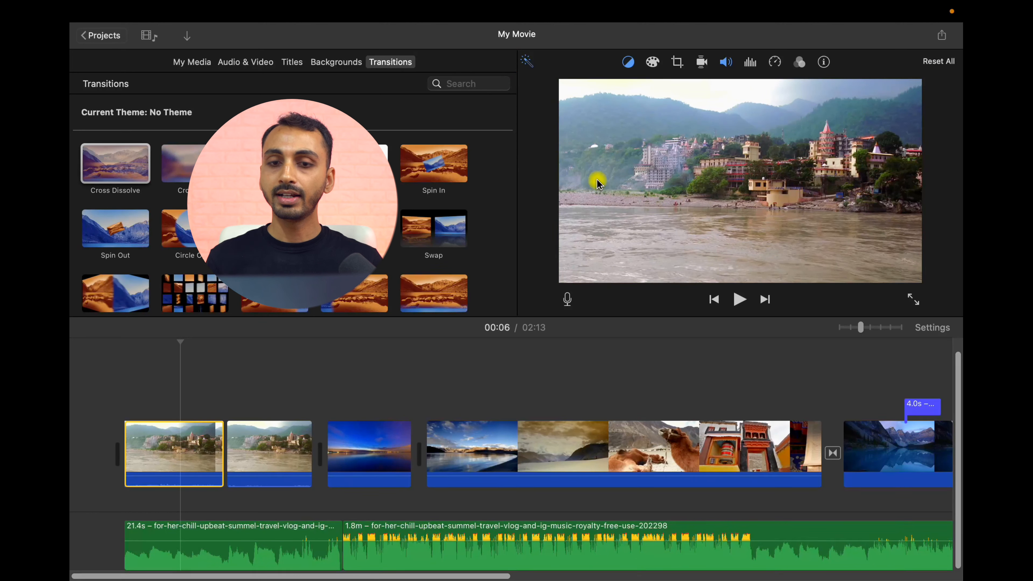
click(527, 62)
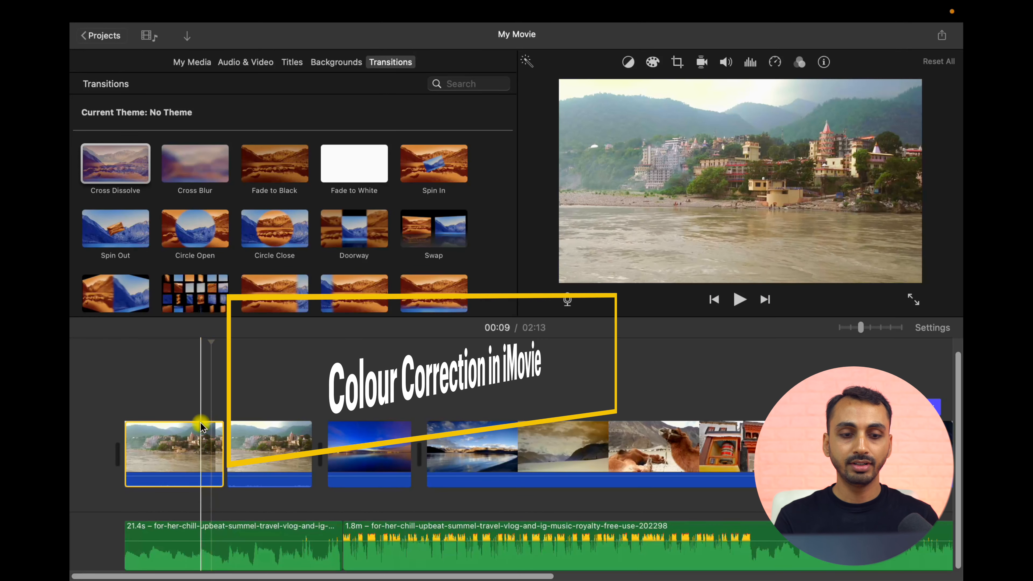
- Try the Auto colour balance on the first riverside town clip, and reset that adjustment
click(198, 427)
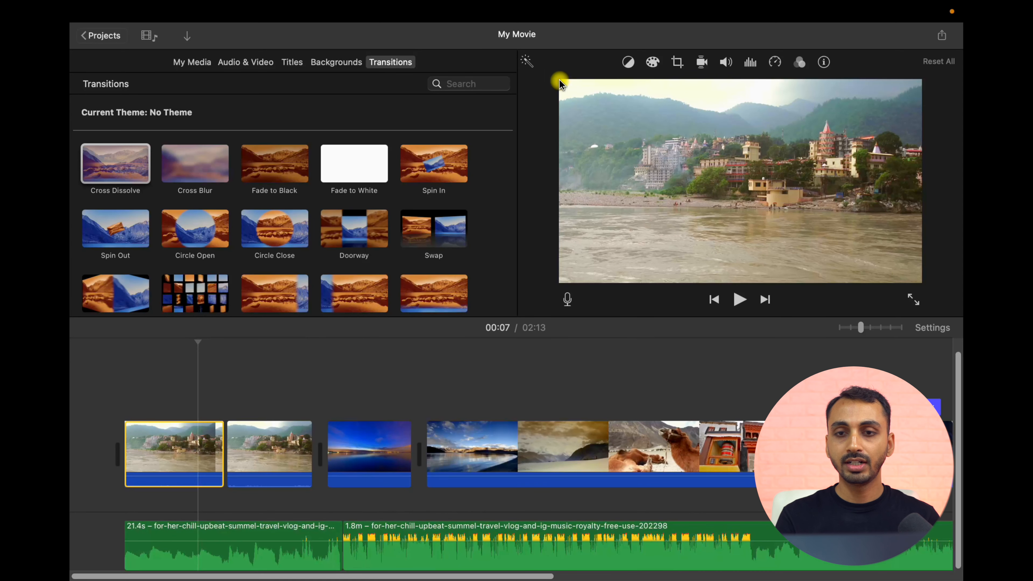
click(625, 63)
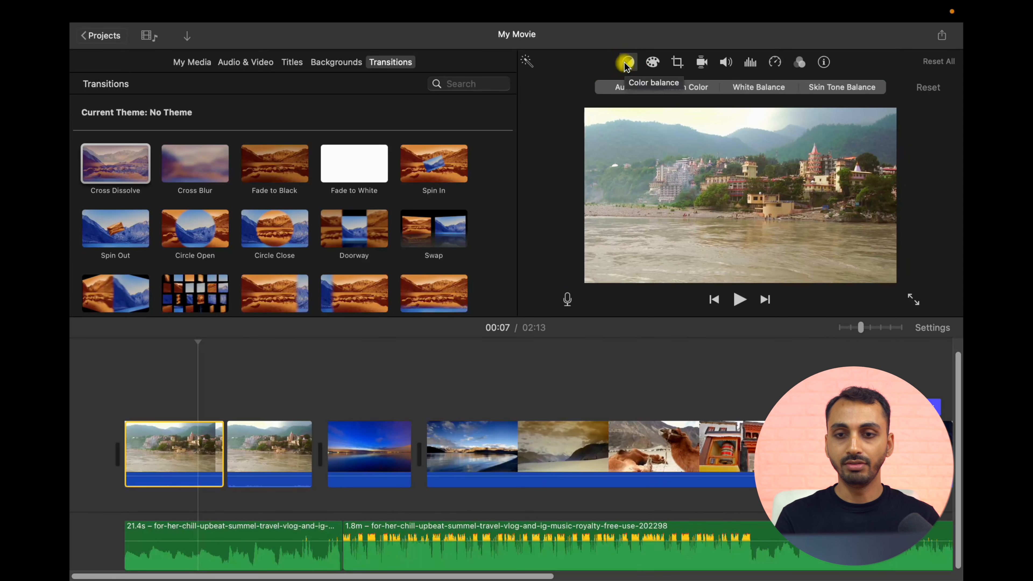
click(623, 88)
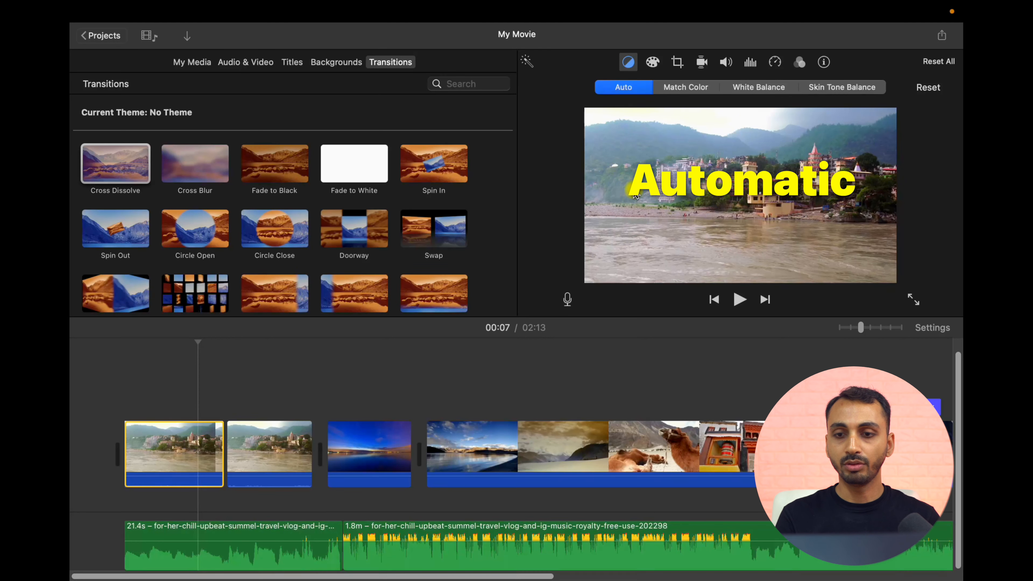
click(662, 195)
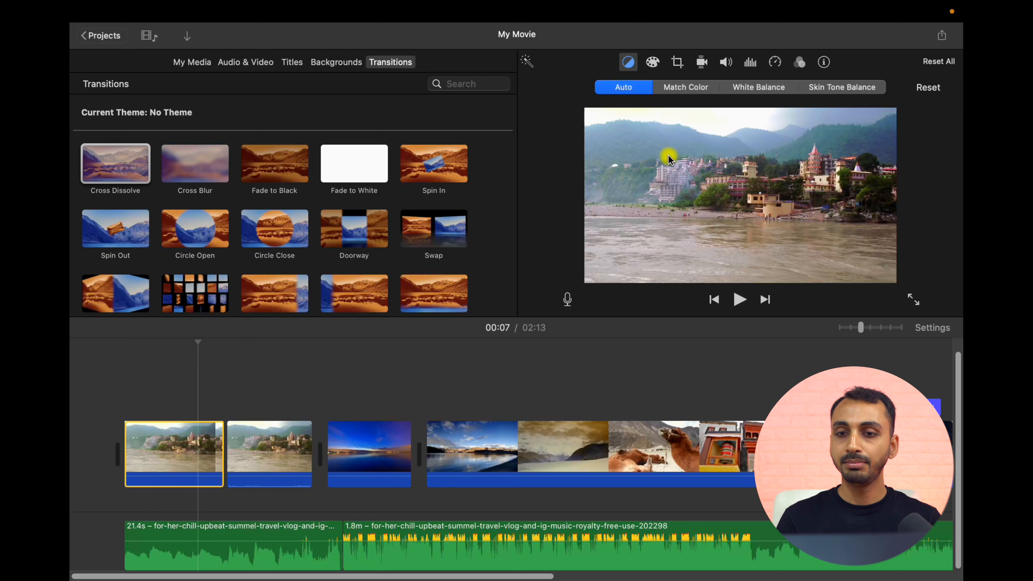
click(927, 88)
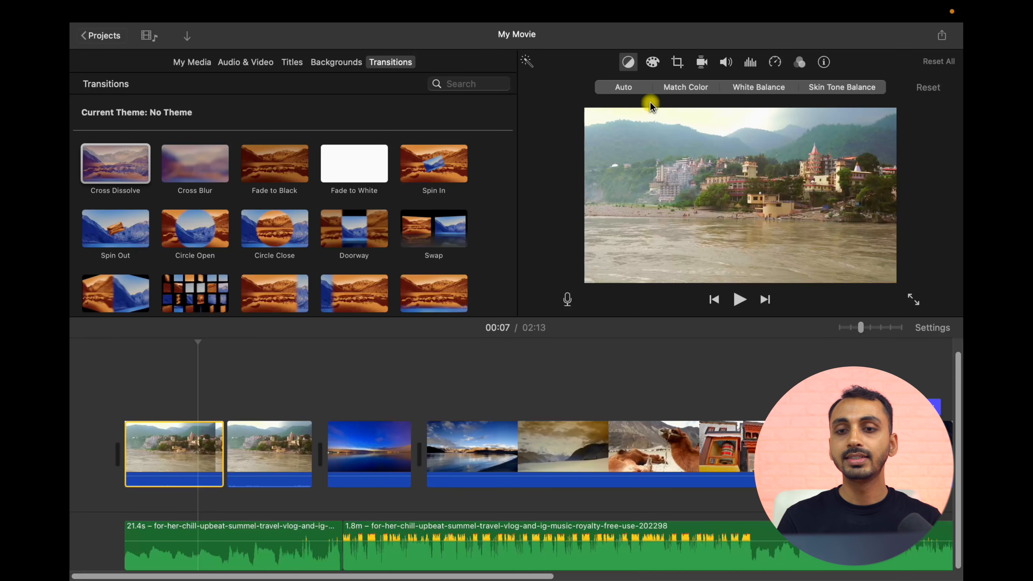
- Colour-correct the first riverside town clip: lower the highlights very slightly, raise the saturation and shift the colour temperature towards blue
click(653, 63)
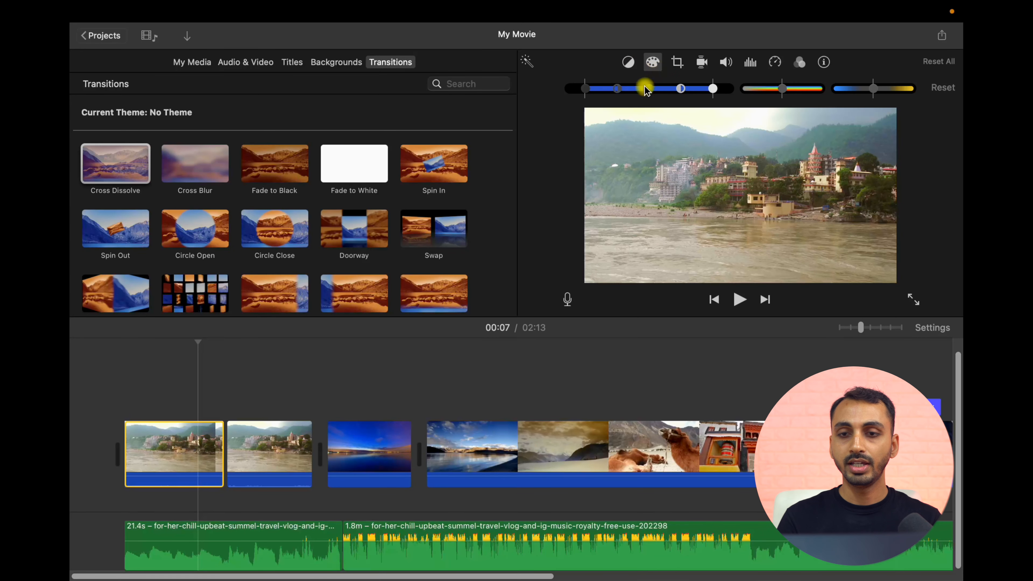
mouse_move(712, 88)
mouse_down()
mouse_move(661, 88)
mouse_move(711, 89)
mouse_up()
drag(782, 89, 797, 90)
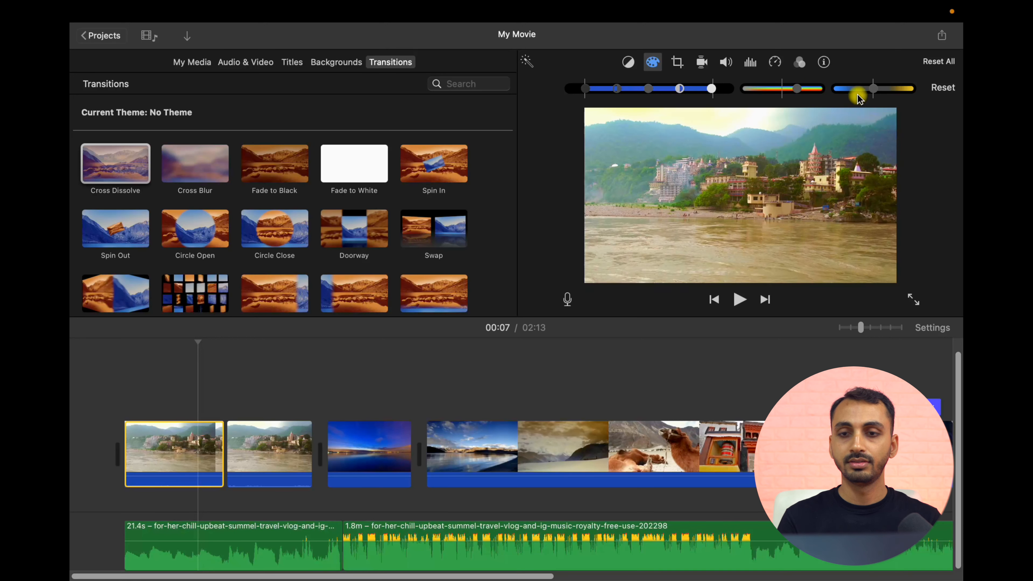
mouse_move(872, 89)
mouse_down()
mouse_move(851, 93)
mouse_move(904, 92)
mouse_move(855, 88)
mouse_up()
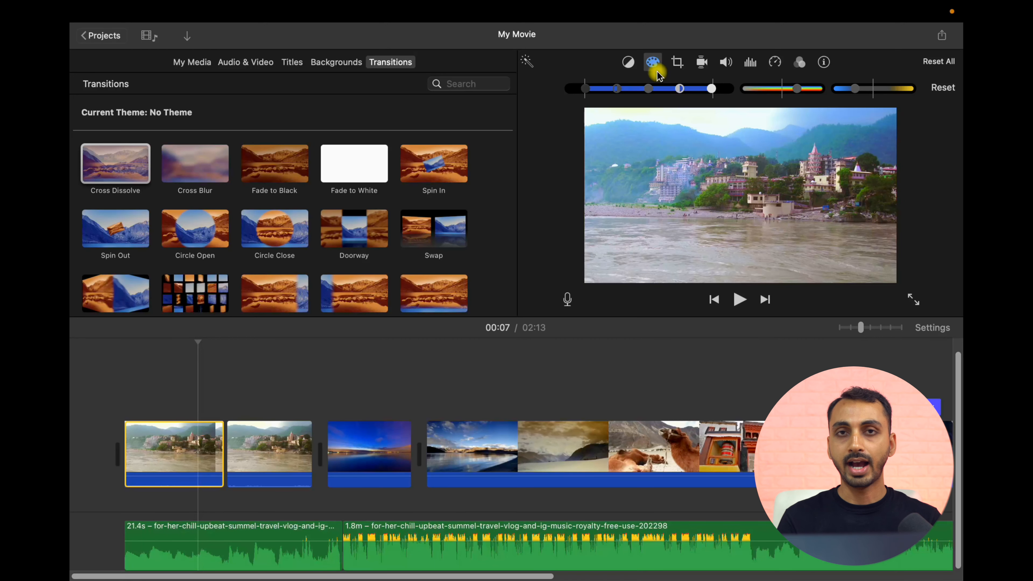
- Try Crop to Fill on the first riverside town clip, and apply the Ken Burns crop style to it instead
click(676, 65)
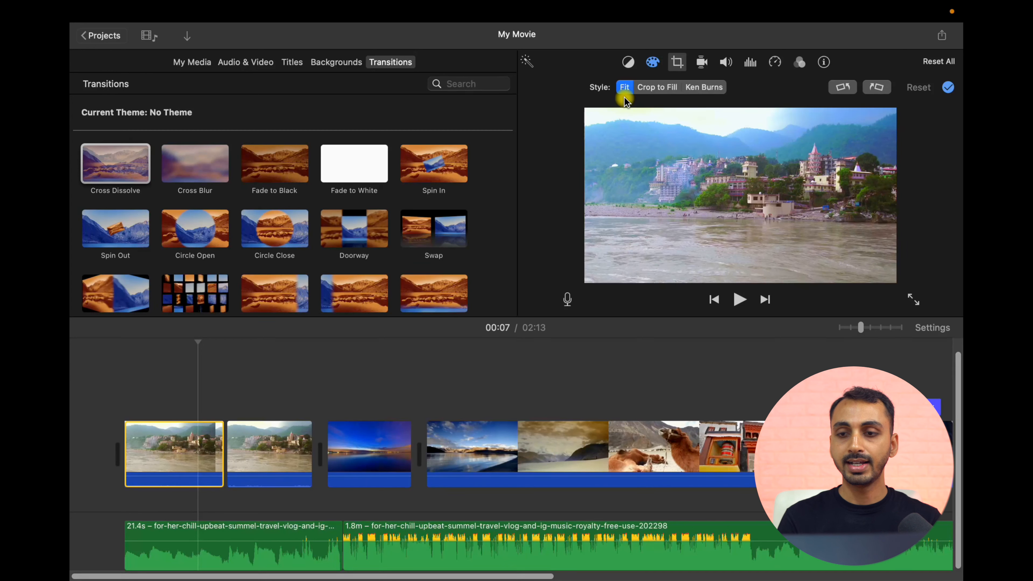
click(655, 88)
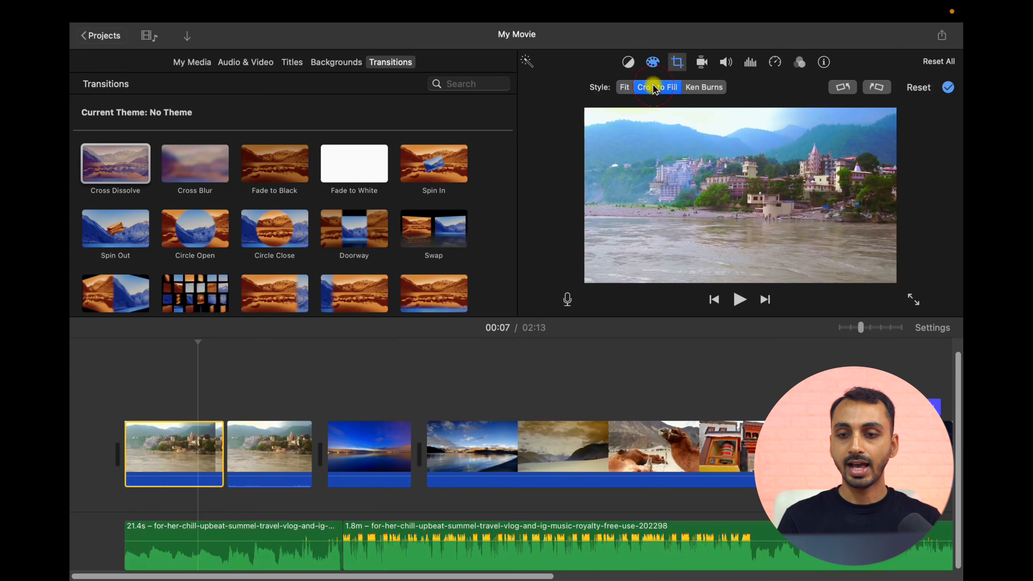
click(715, 90)
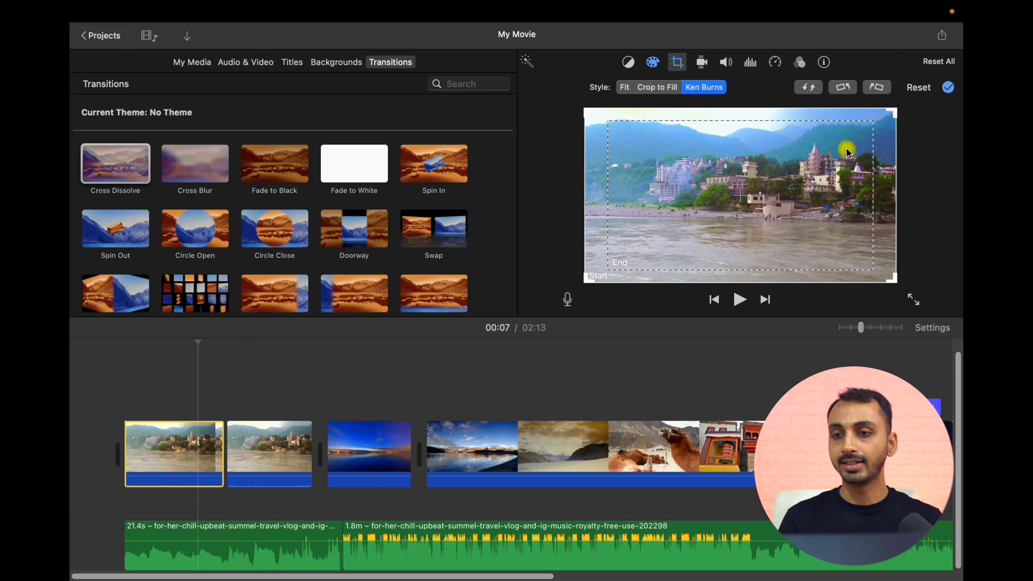
click(947, 89)
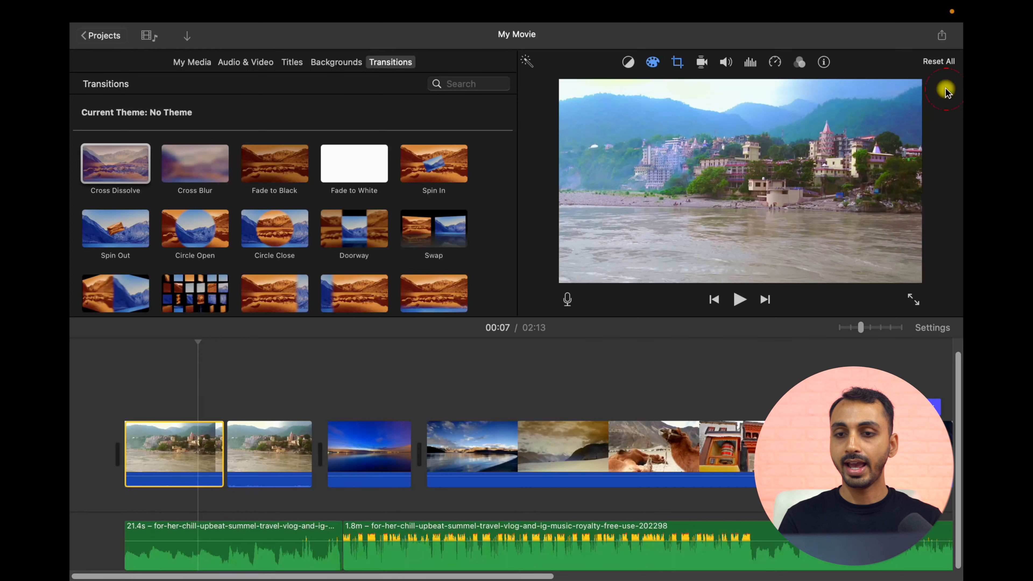
- Look at the clip's stabilization and volume settings, and enable background noise reduction at 50 %, keeping the Flat equalizer
click(701, 62)
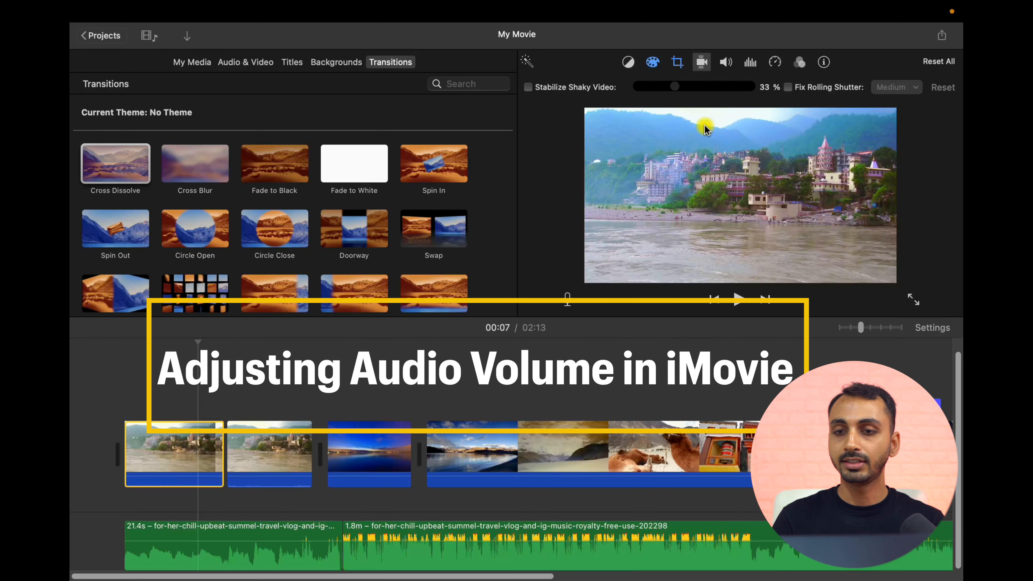
click(726, 62)
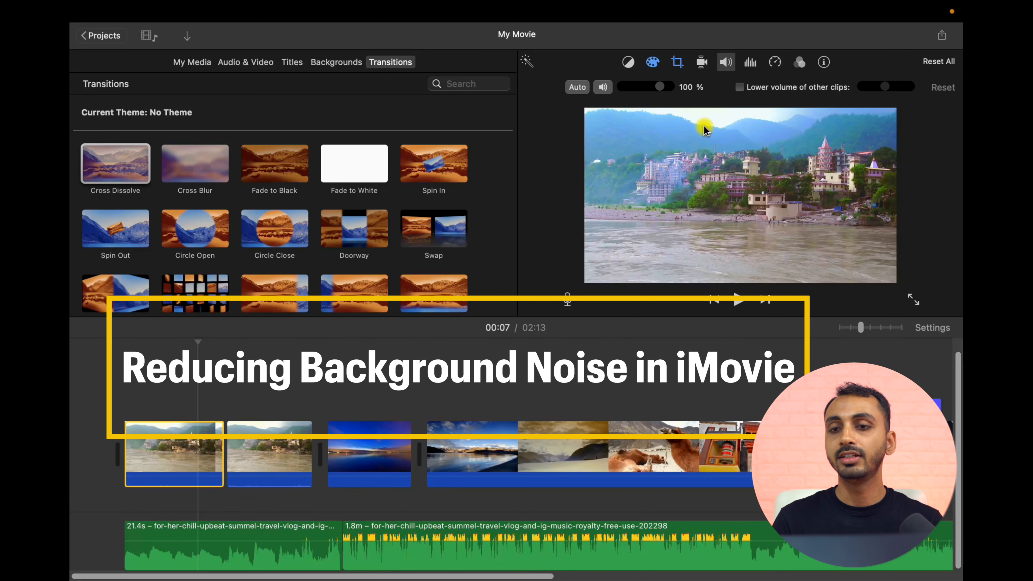
click(751, 62)
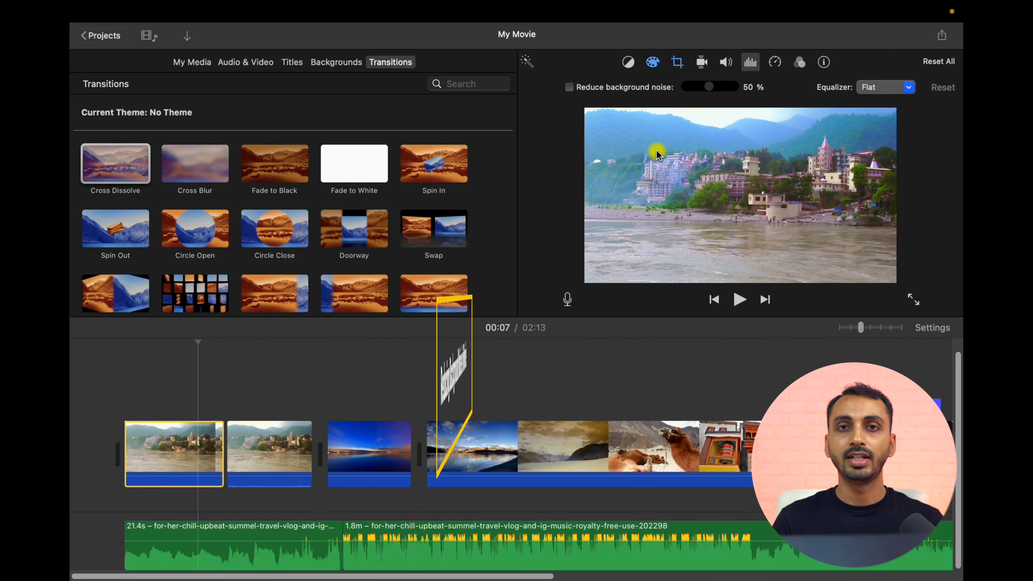
click(569, 89)
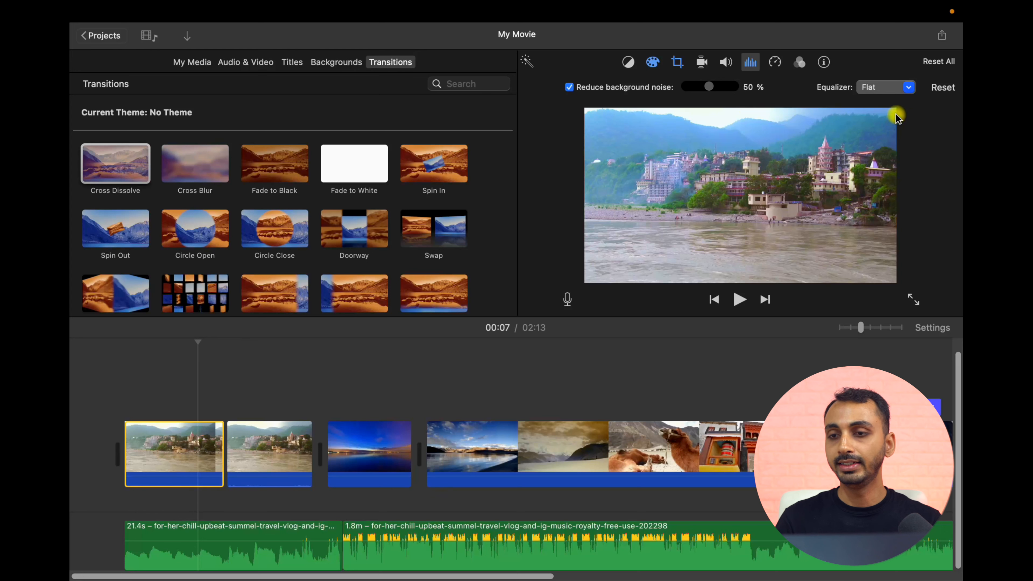
click(910, 88)
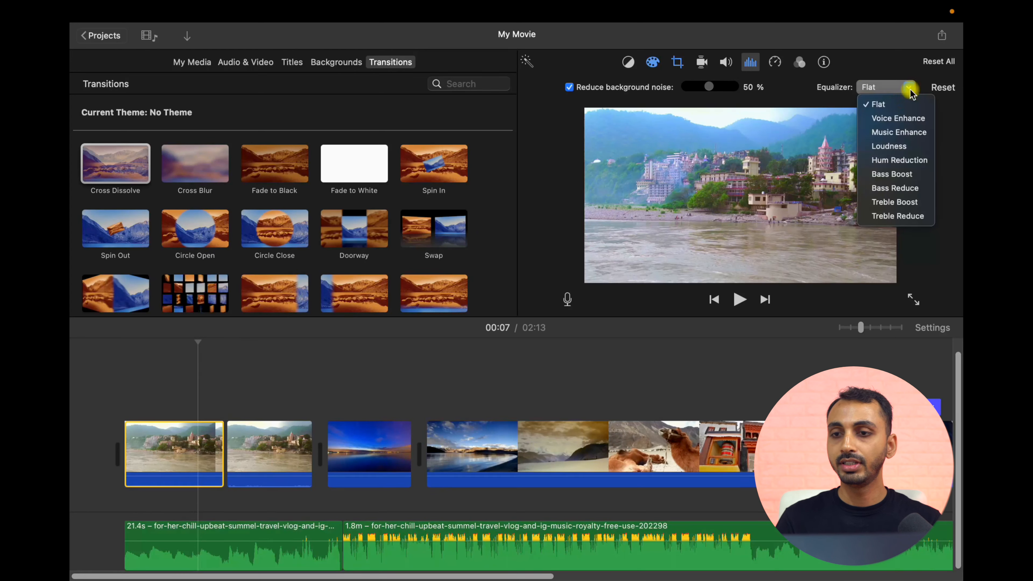
click(831, 142)
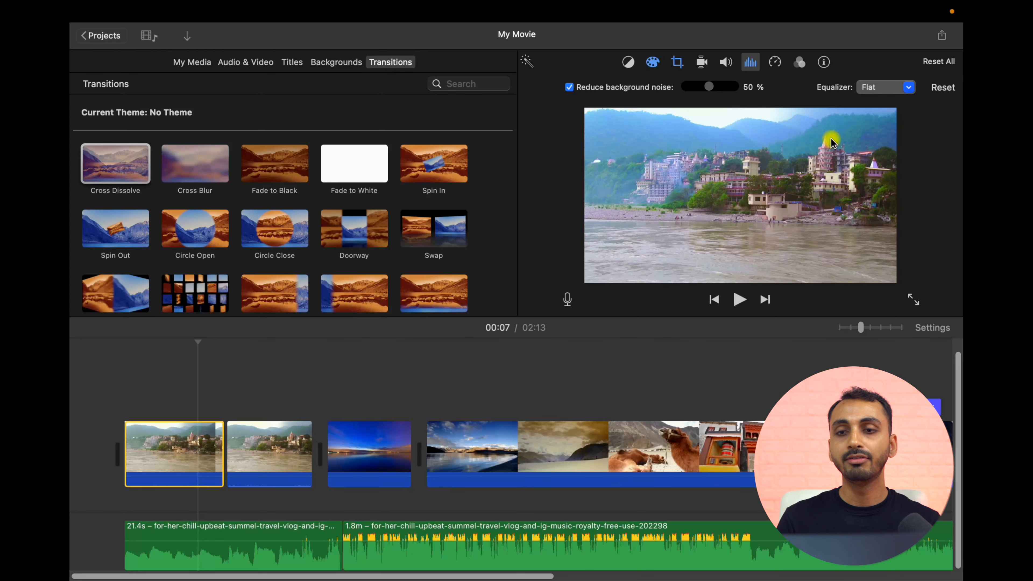
- Try the Fast 2x, Slow 25% and Auto speeds on the first riverside town clip
click(776, 62)
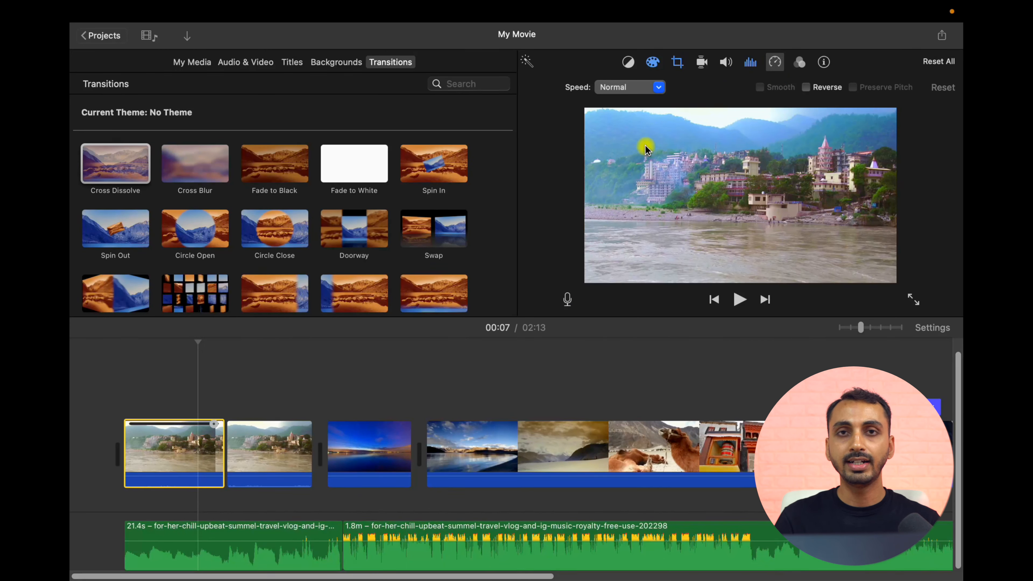
click(656, 91)
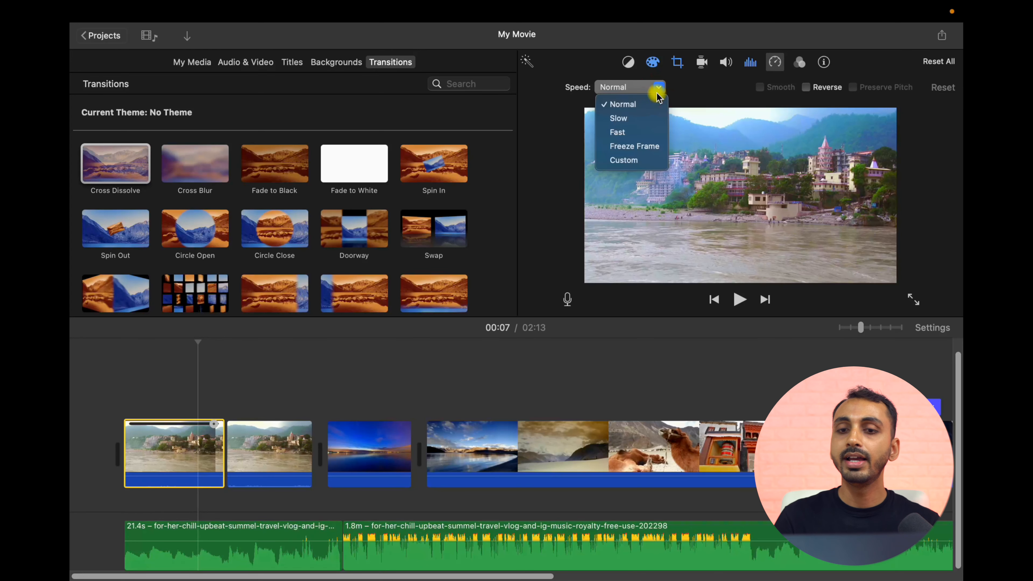
click(638, 134)
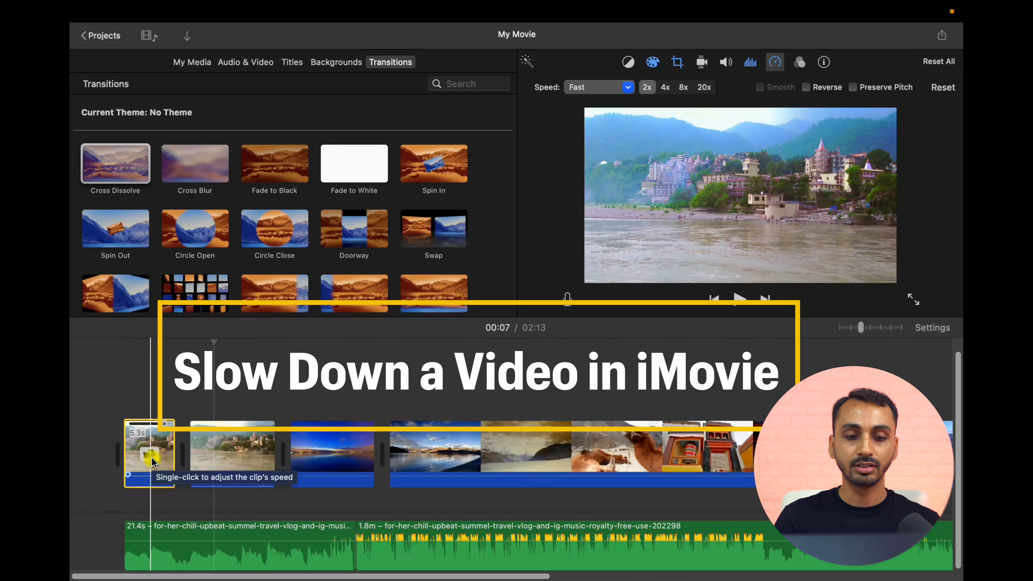
click(629, 87)
click(614, 118)
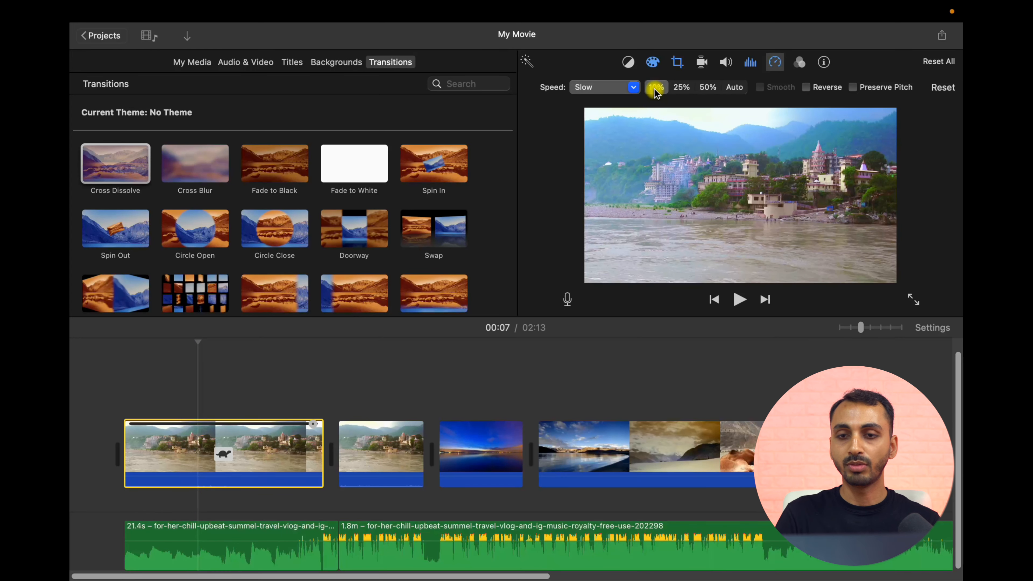
click(683, 89)
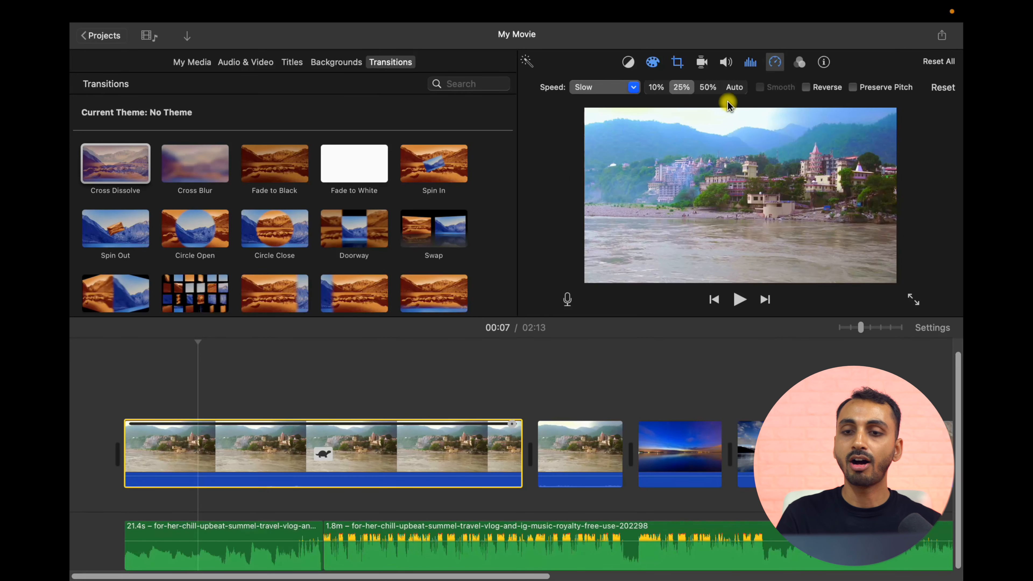
click(732, 87)
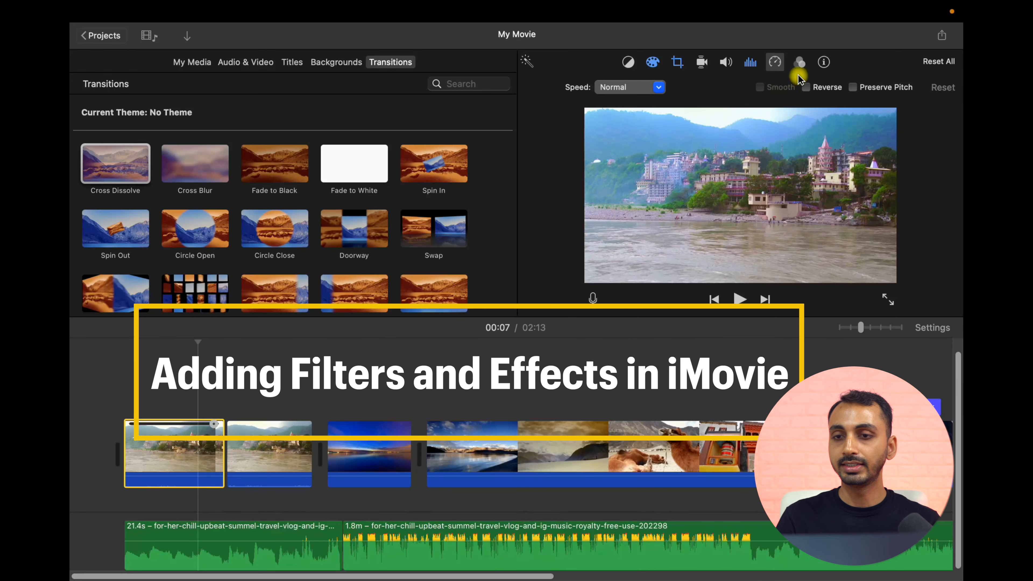
- Apply the Blast clip filter to the first riverside town clip
click(800, 63)
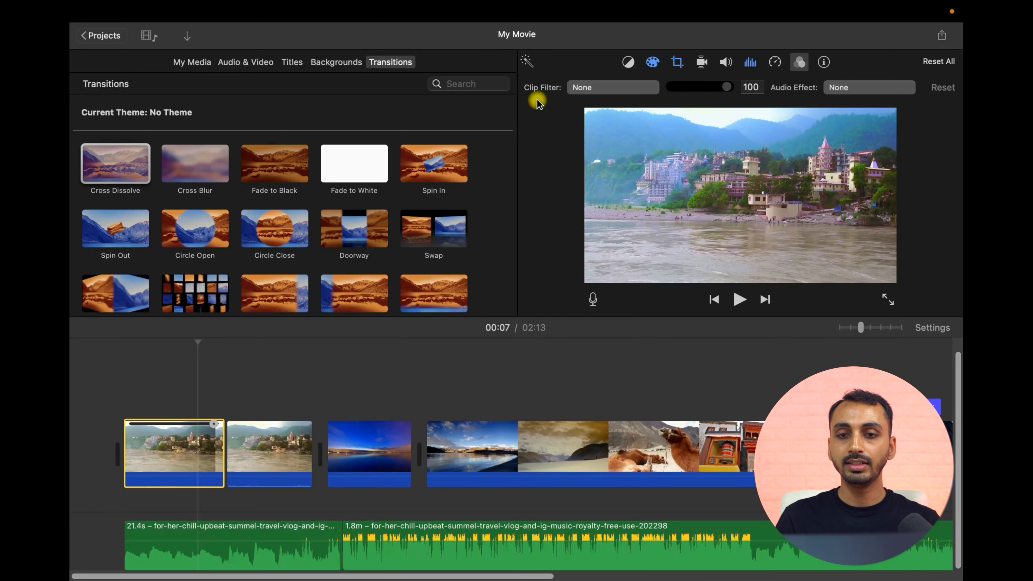
click(605, 88)
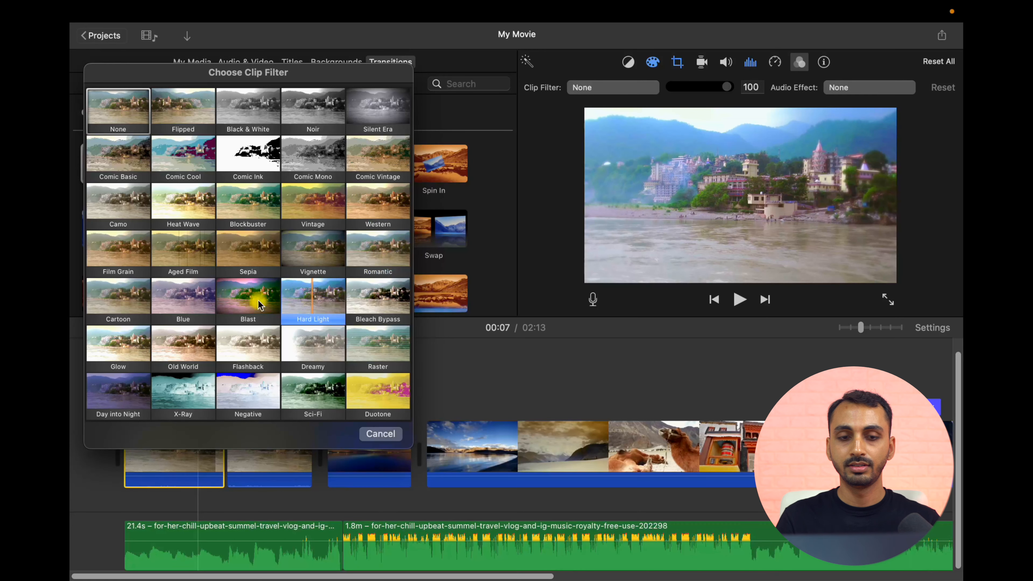
click(240, 306)
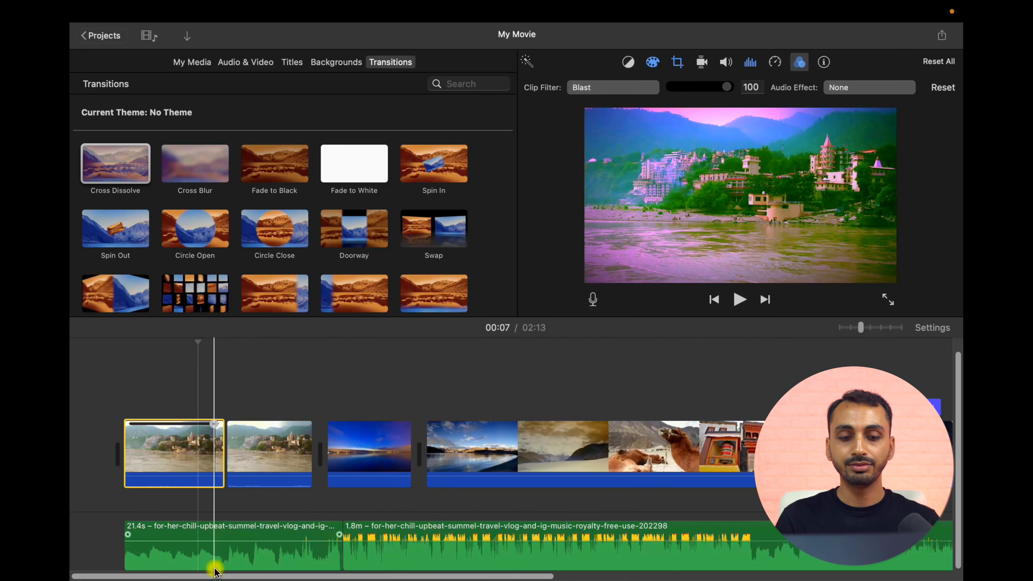
- Apply the Muffled audio effect to the first part of the background music, and open its clip information
click(219, 543)
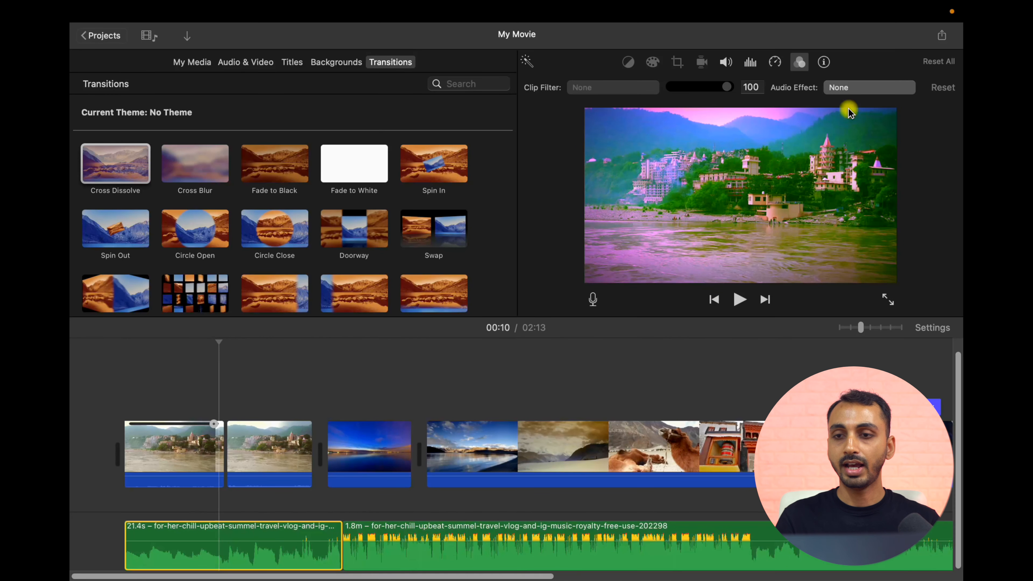
click(854, 92)
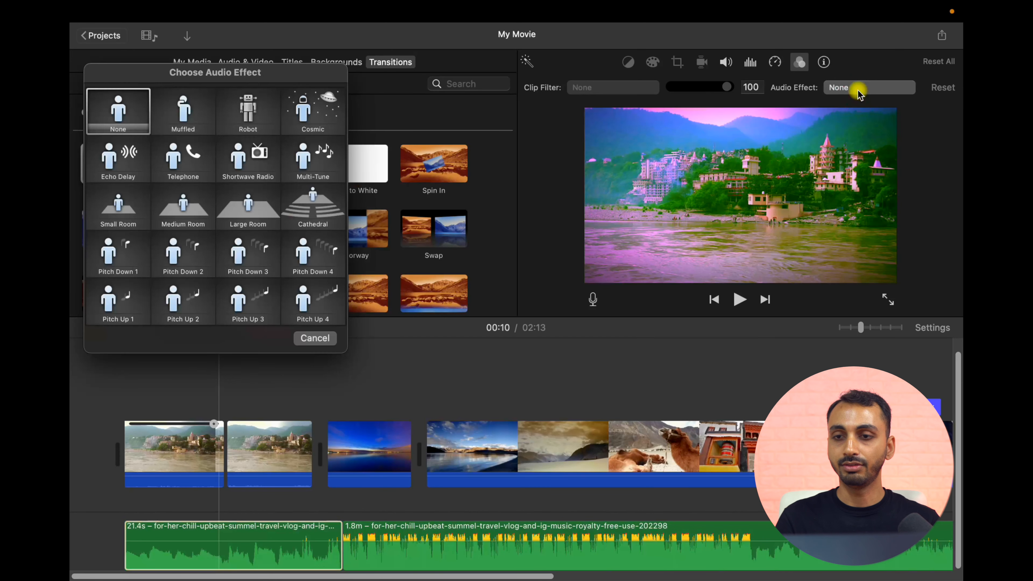
click(177, 119)
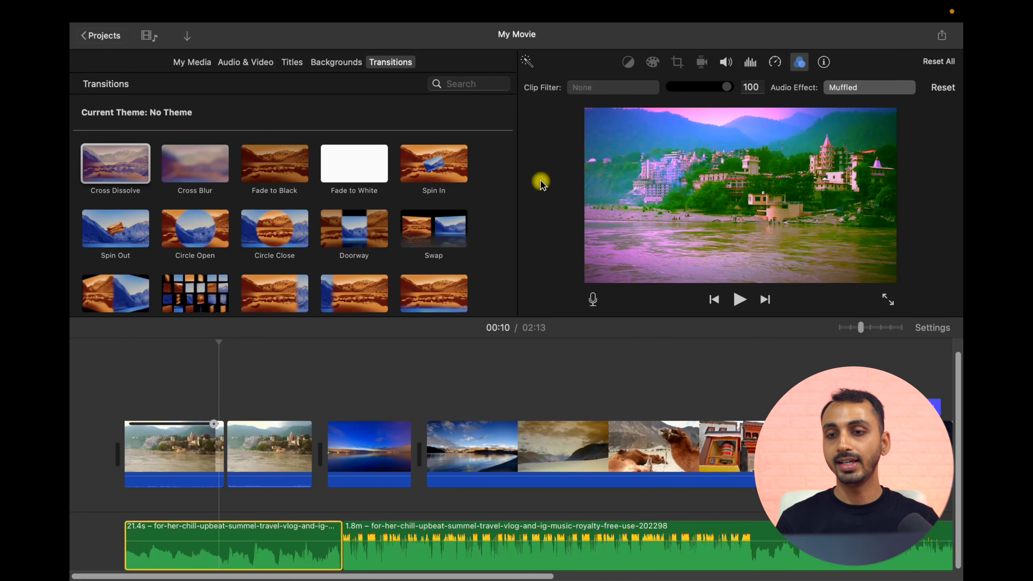
click(823, 65)
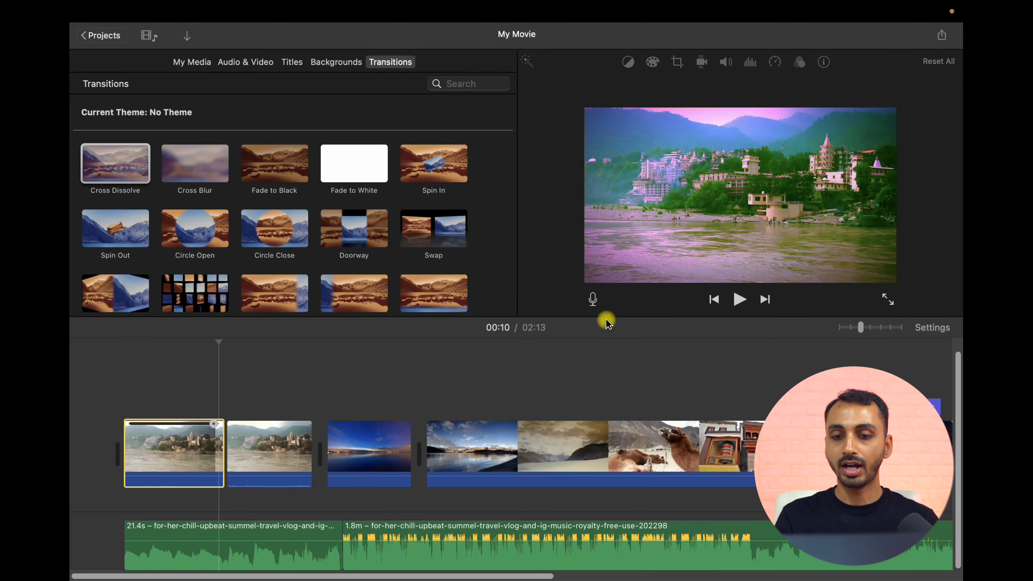
- Open the voiceover recording controls, examine the input source, volume and Mute Project options, and close the controls without recording
click(594, 305)
click(550, 240)
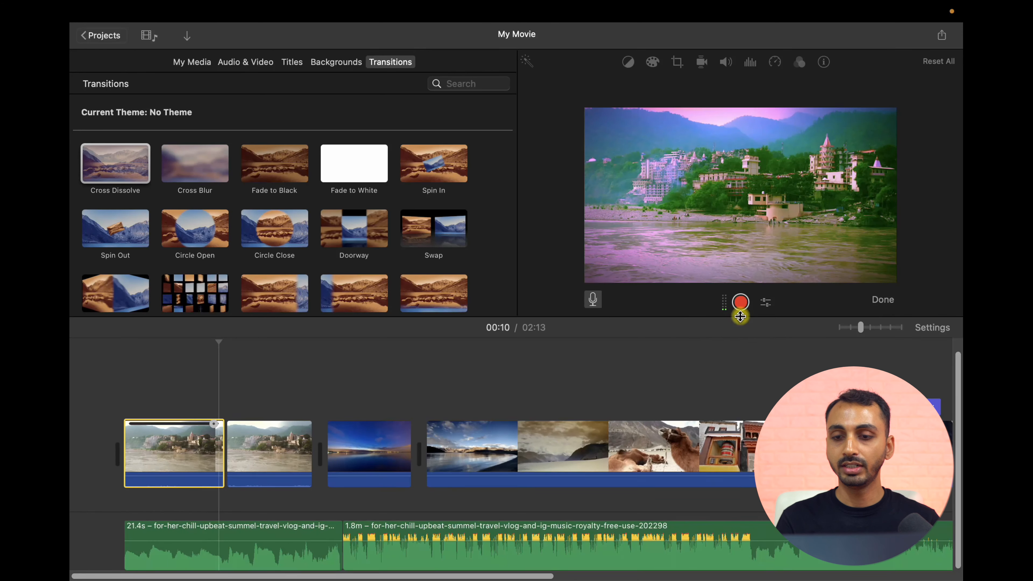
click(767, 305)
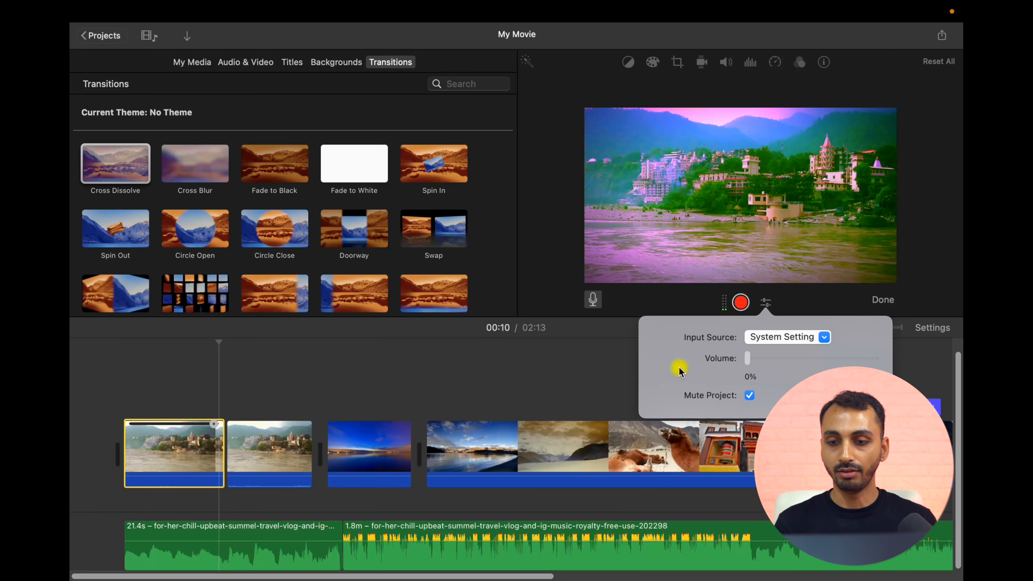
click(874, 303)
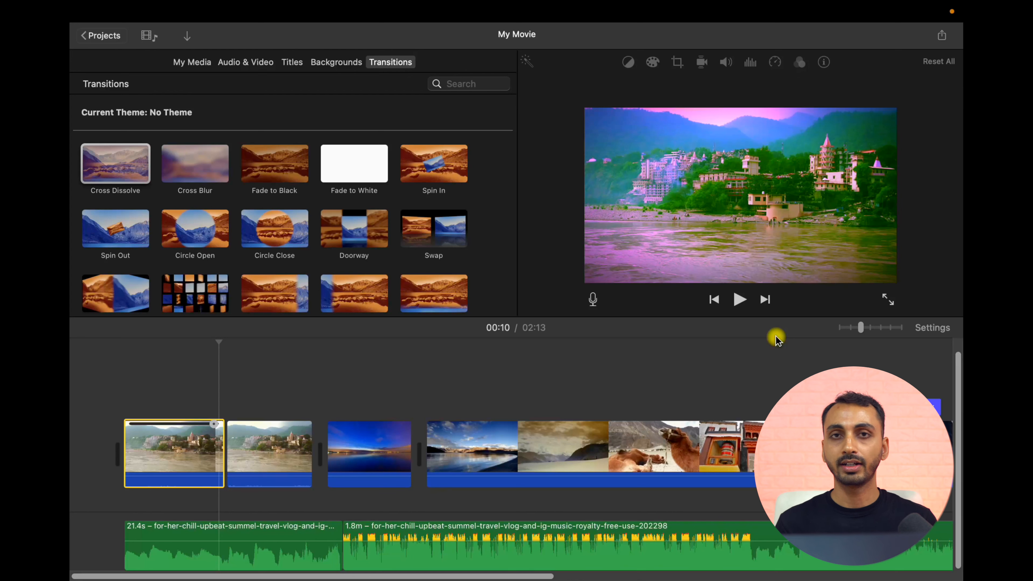
- Lower the volume of the second part of the background music to 50 % in the timeline
click(211, 412)
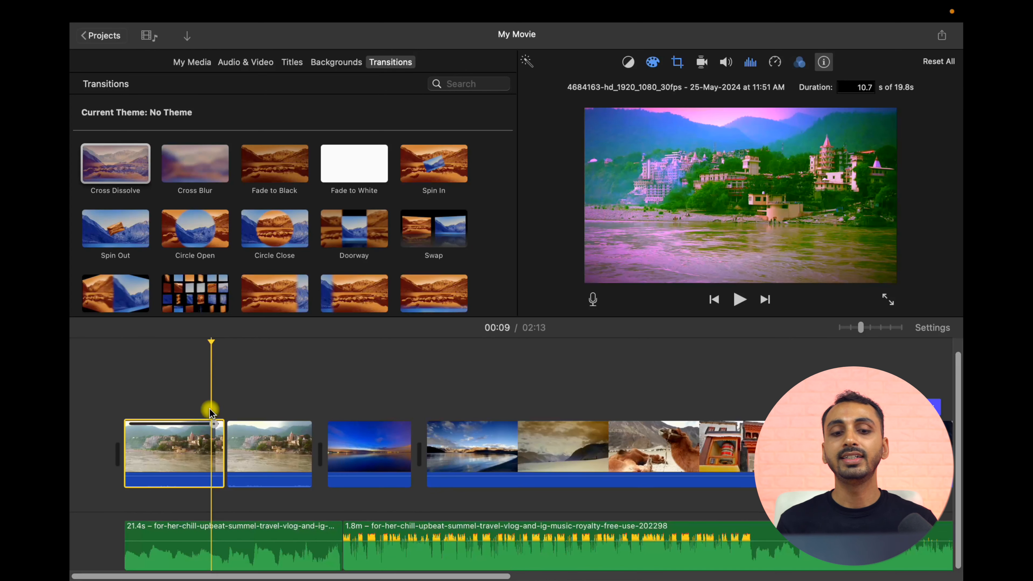
click(216, 536)
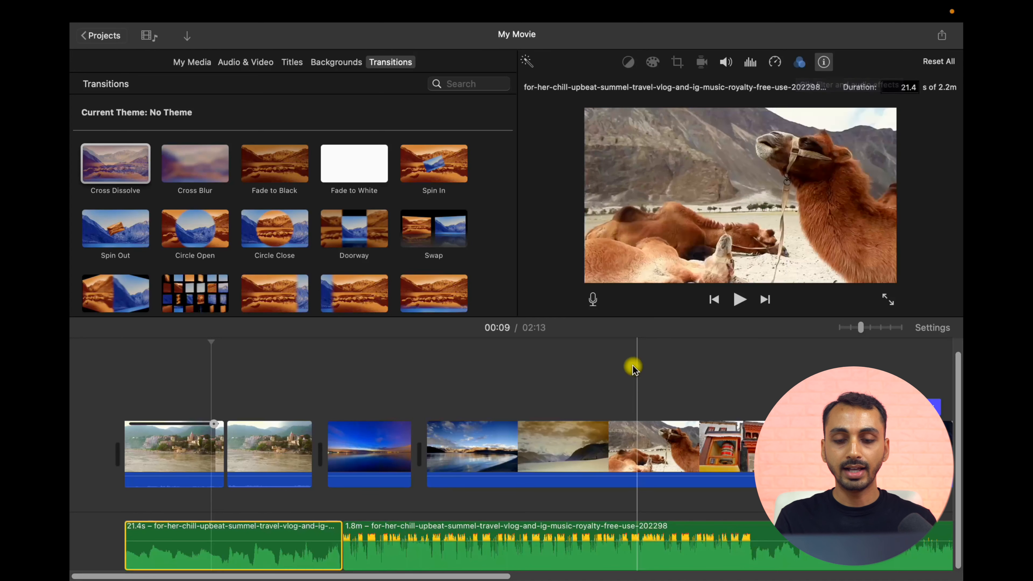
click(460, 533)
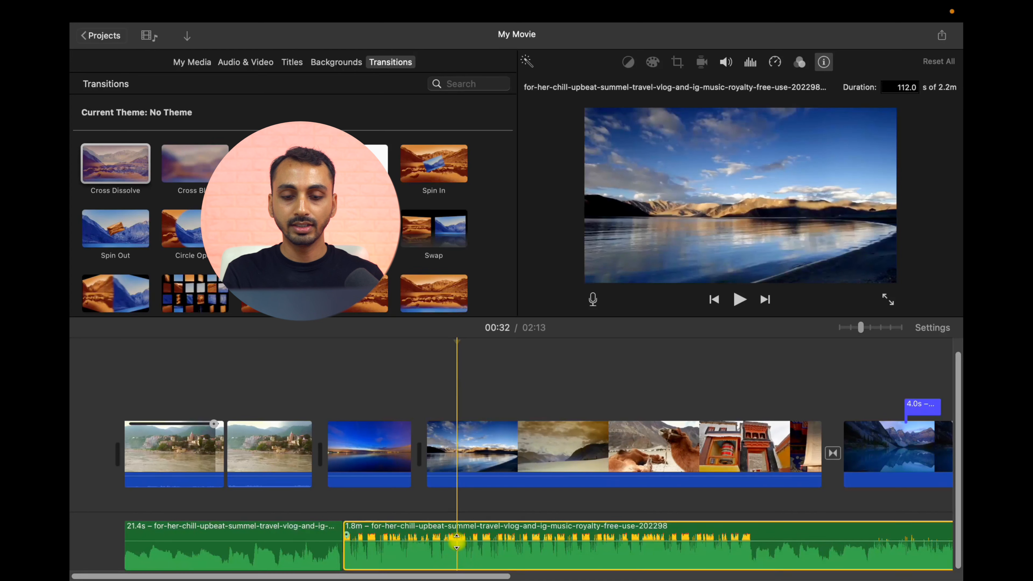
drag(457, 542, 456, 547)
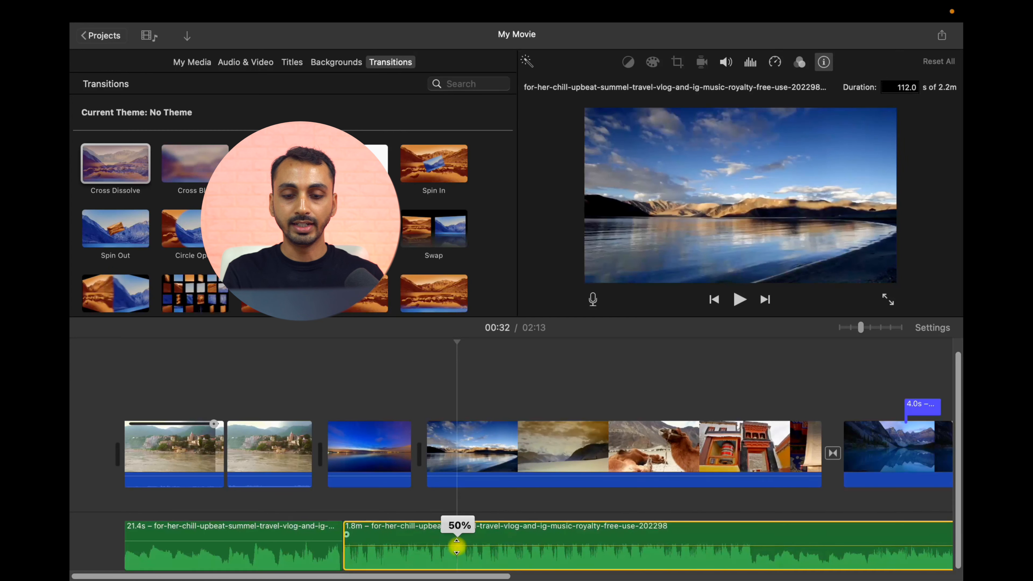
drag(457, 547, 457, 547)
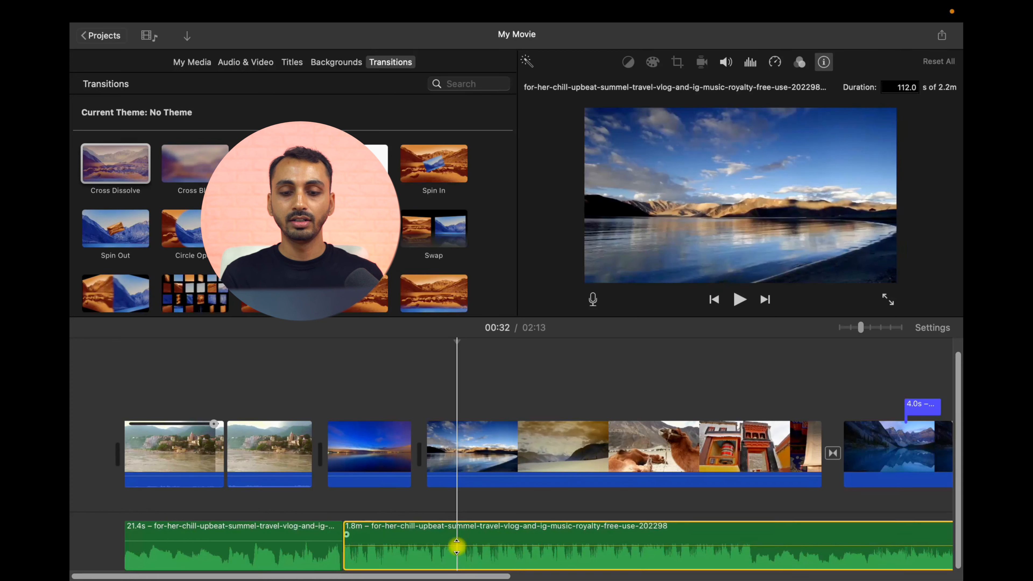